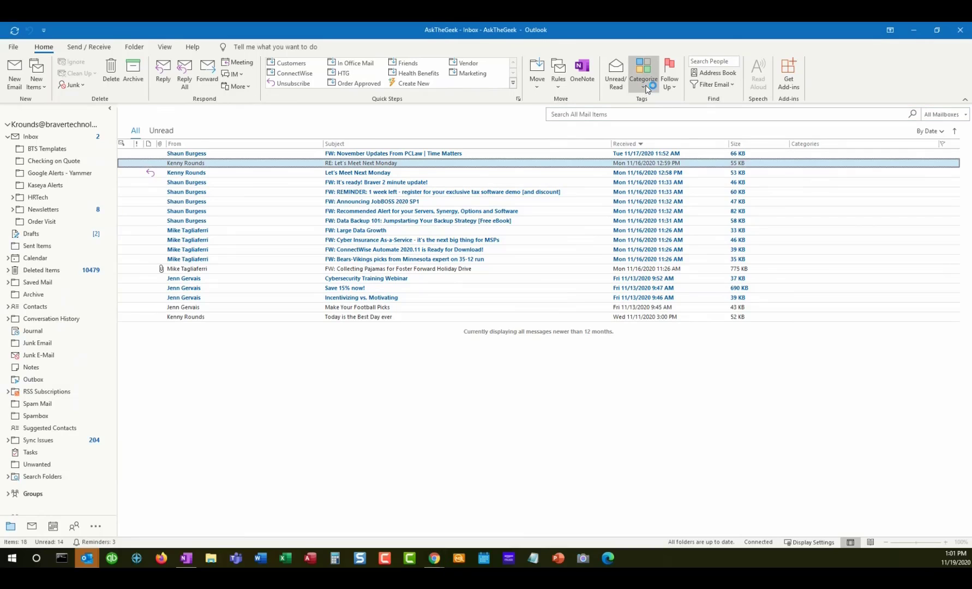
Create a new color category named Marketing with the yellow color.
{"action": "left_click", "coordinate": [646, 87]}
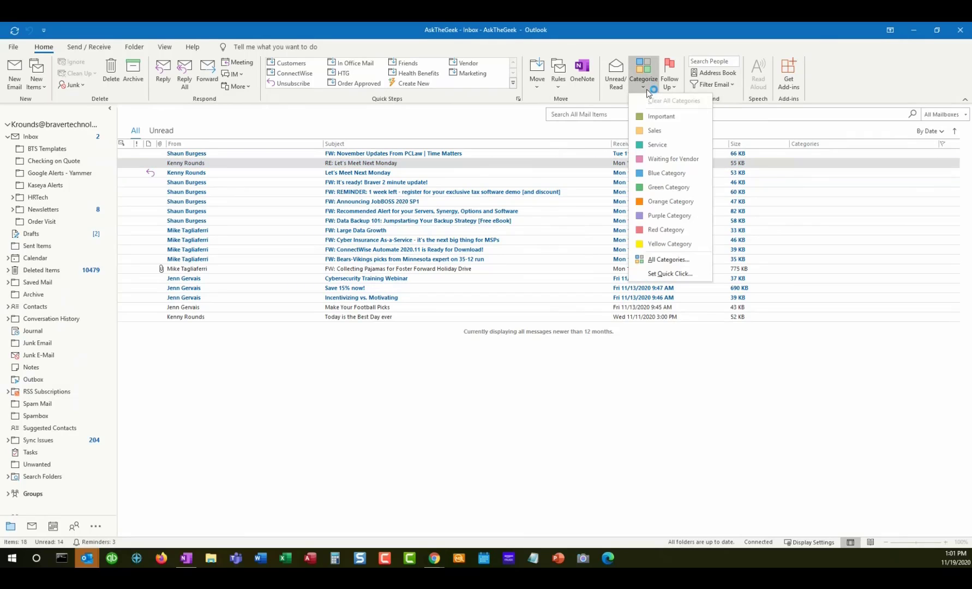
{"action": "left_click", "coordinate": [668, 259]}
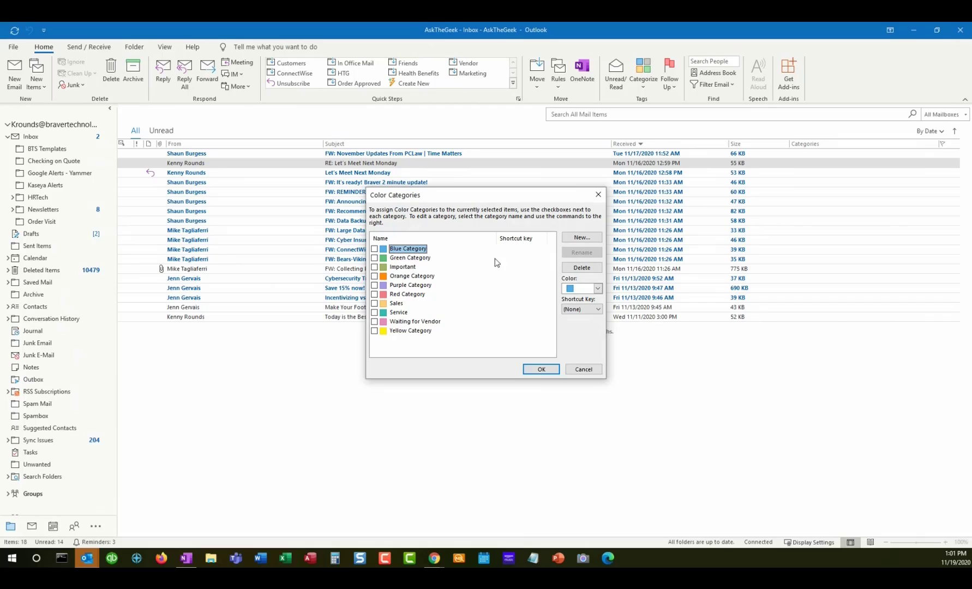
{"action": "left_click", "coordinate": [410, 268]}
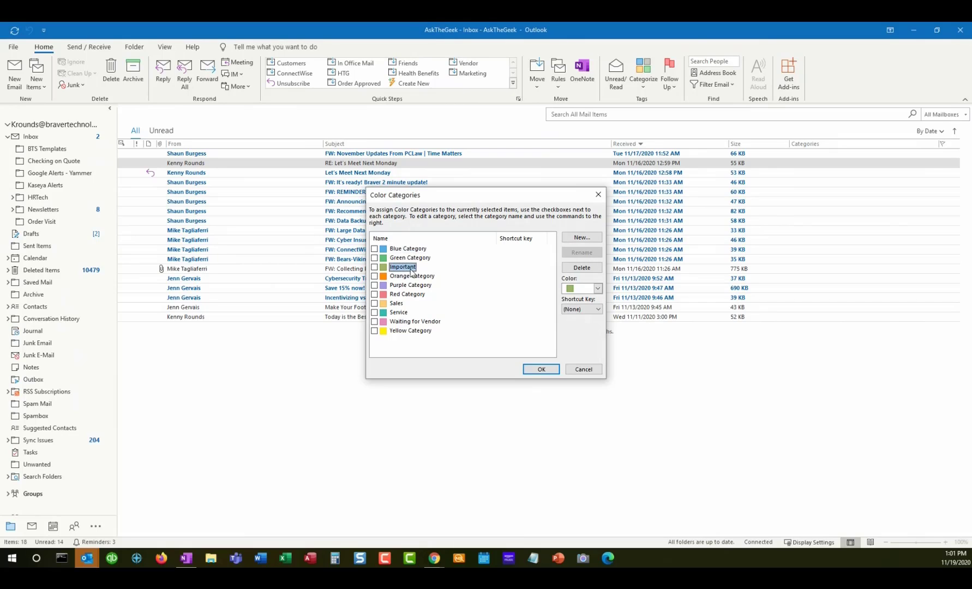
{"action": "left_click", "coordinate": [400, 306]}
{"action": "left_click", "coordinate": [399, 312]}
{"action": "left_click", "coordinate": [581, 237]}
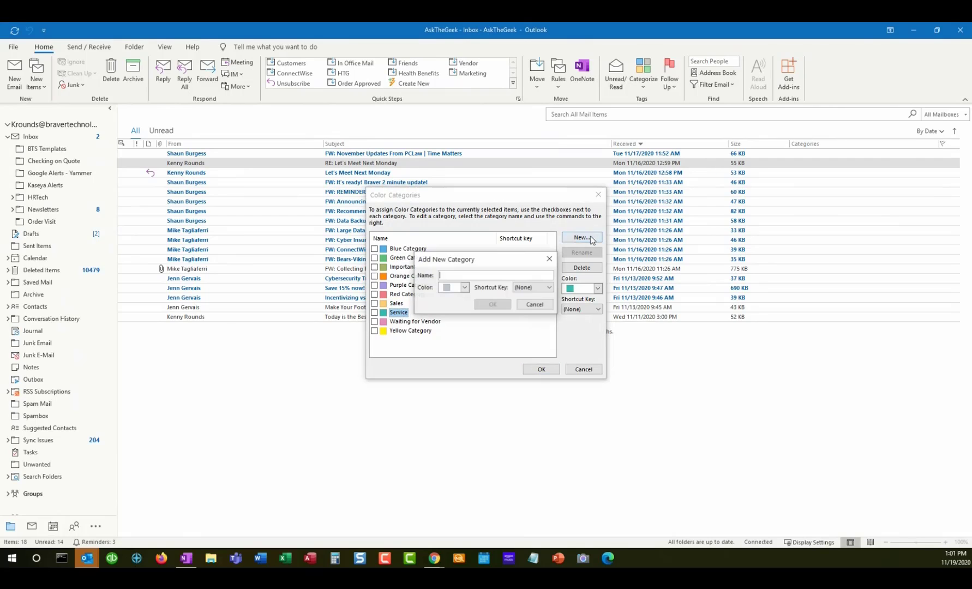
{"action": "type", "text": "Marketing"}
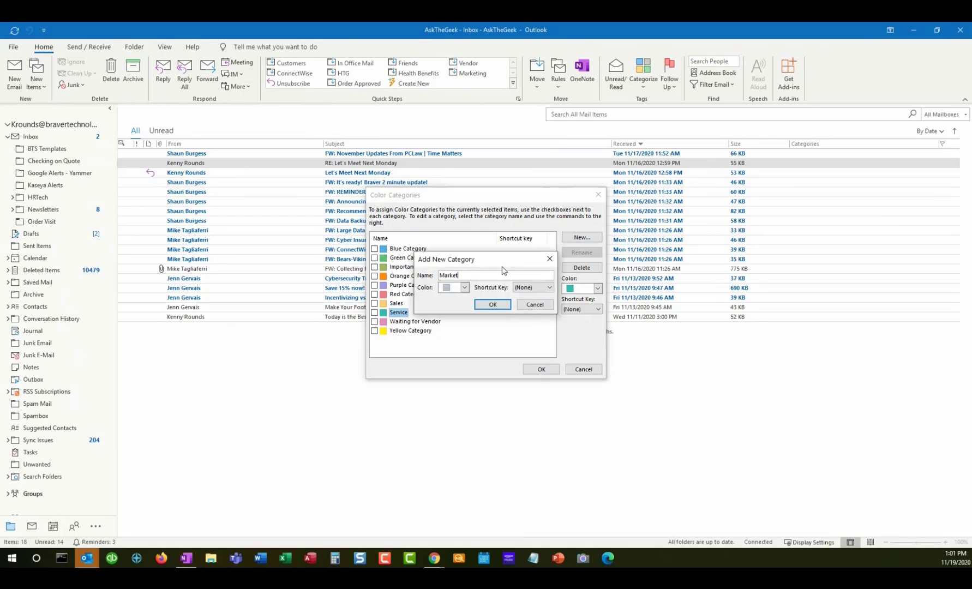
{"action": "left_click", "coordinate": [464, 287]}
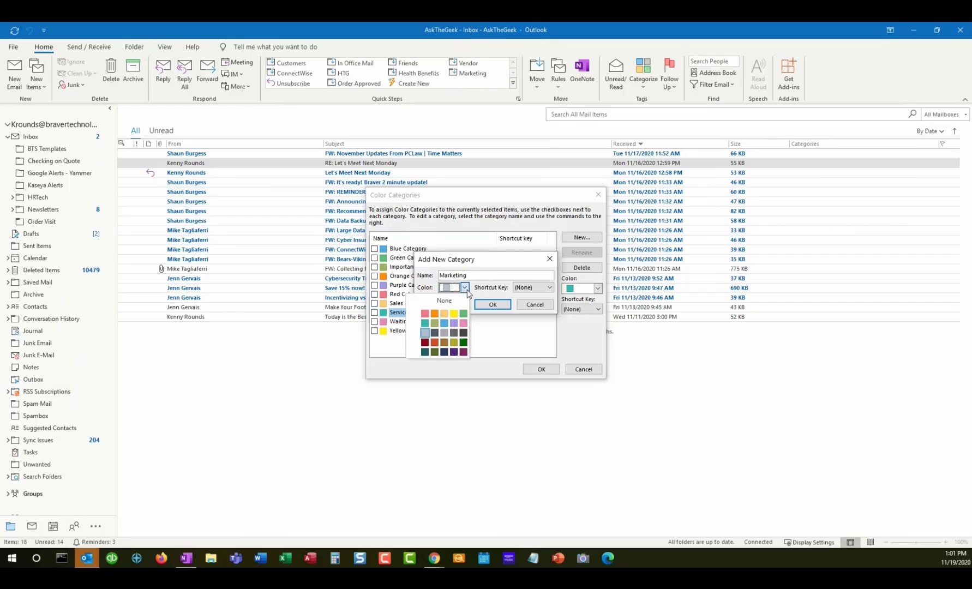
{"action": "left_click", "coordinate": [454, 313]}
{"action": "left_click", "coordinate": [497, 306]}
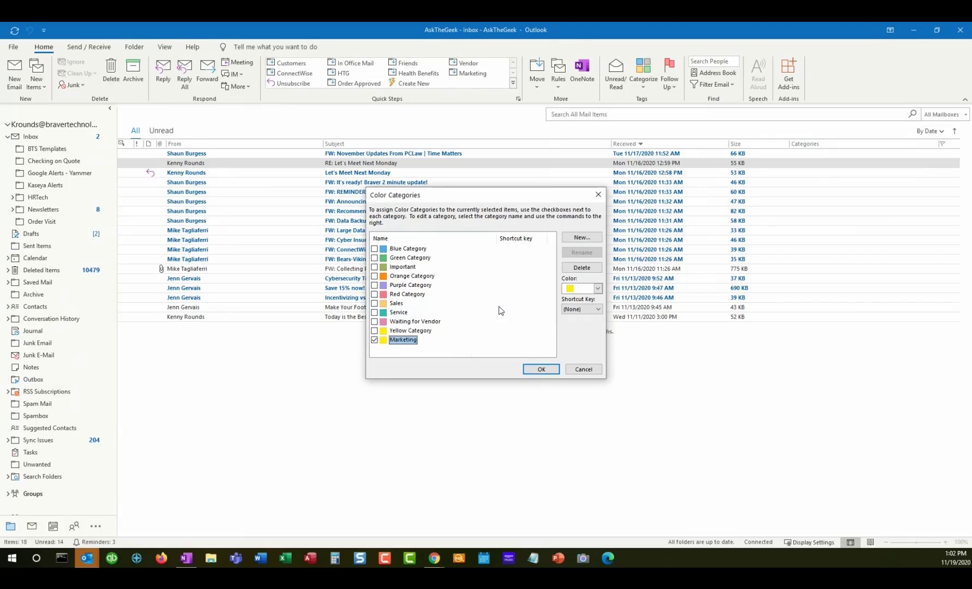
Delete the Orange Category from the list of color categories.
{"action": "left_click", "coordinate": [421, 276]}
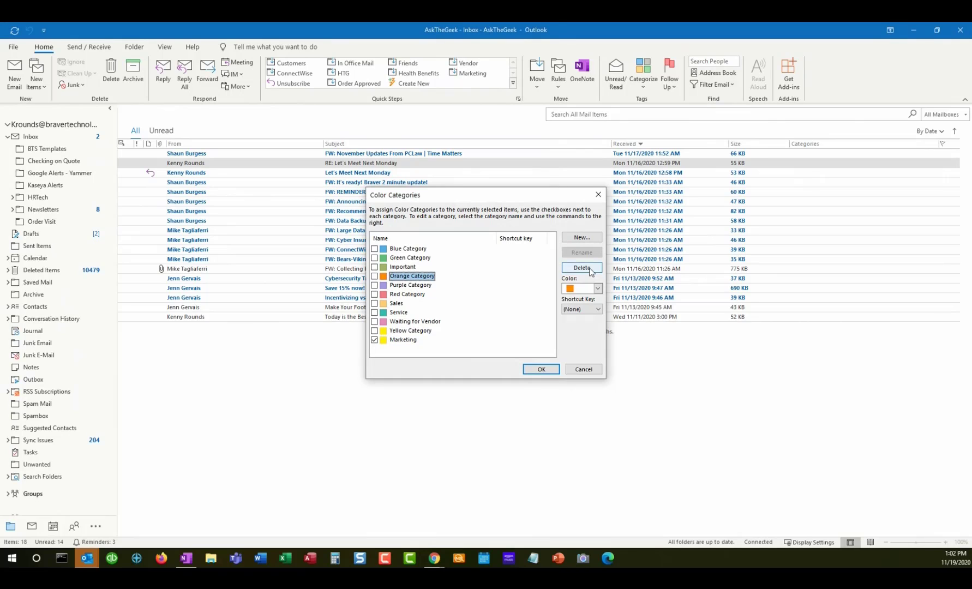
{"action": "left_click", "coordinate": [598, 273]}
{"action": "left_click", "coordinate": [468, 317]}
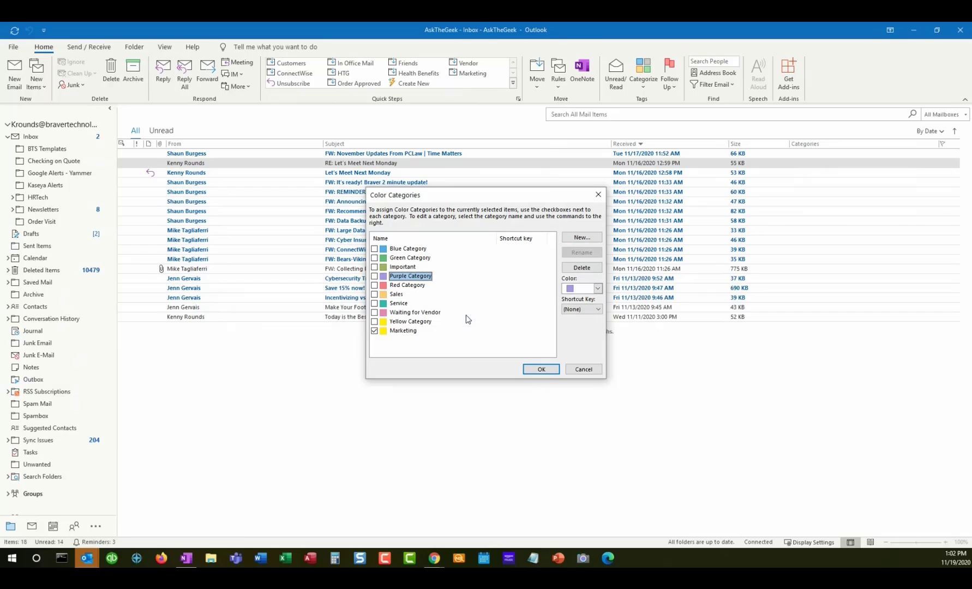
Accept the category changes and clear all categories from the "RE: Let's Meet Next Monday" message.
{"action": "left_click", "coordinate": [541, 370]}
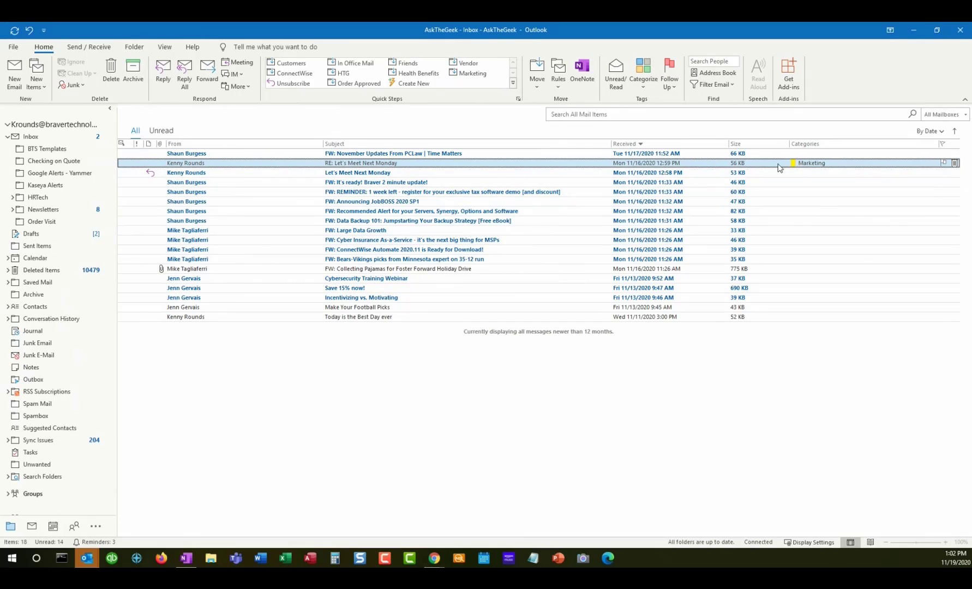
{"action": "left_click", "coordinate": [810, 162]}
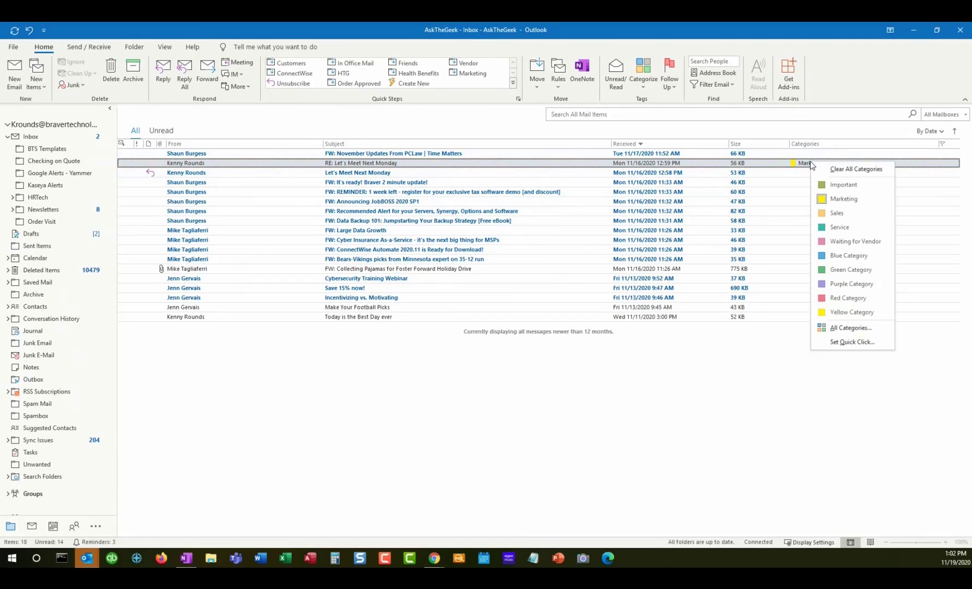
{"action": "left_click", "coordinate": [833, 170]}
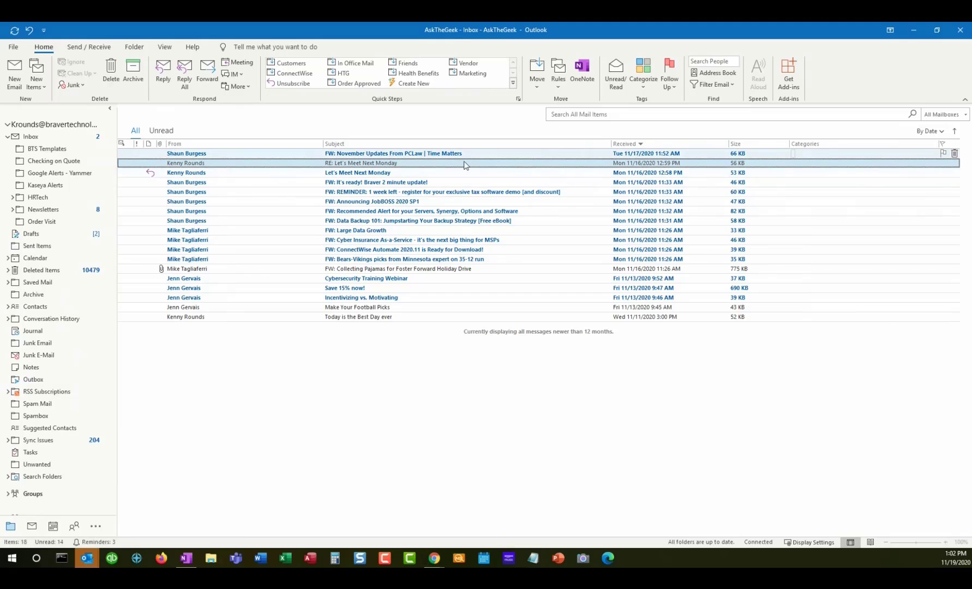
Tag the "FW: November Updates From PCLaw | Time Matters" message with the quick-click Red Category, add Sales, and remove Red Category again.
{"action": "left_click", "coordinate": [829, 153]}
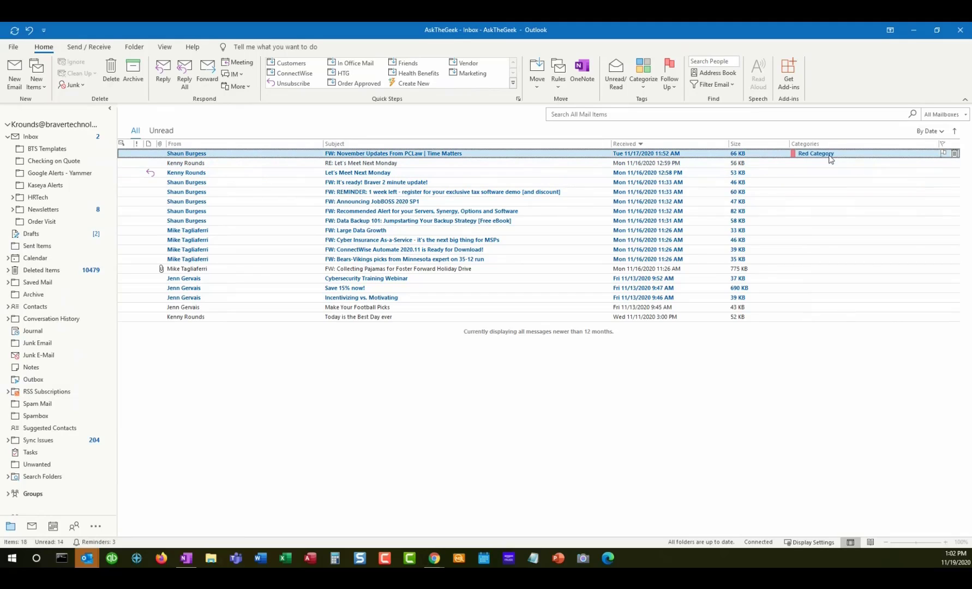
{"action": "left_click", "coordinate": [829, 155]}
{"action": "left_click", "coordinate": [813, 154]}
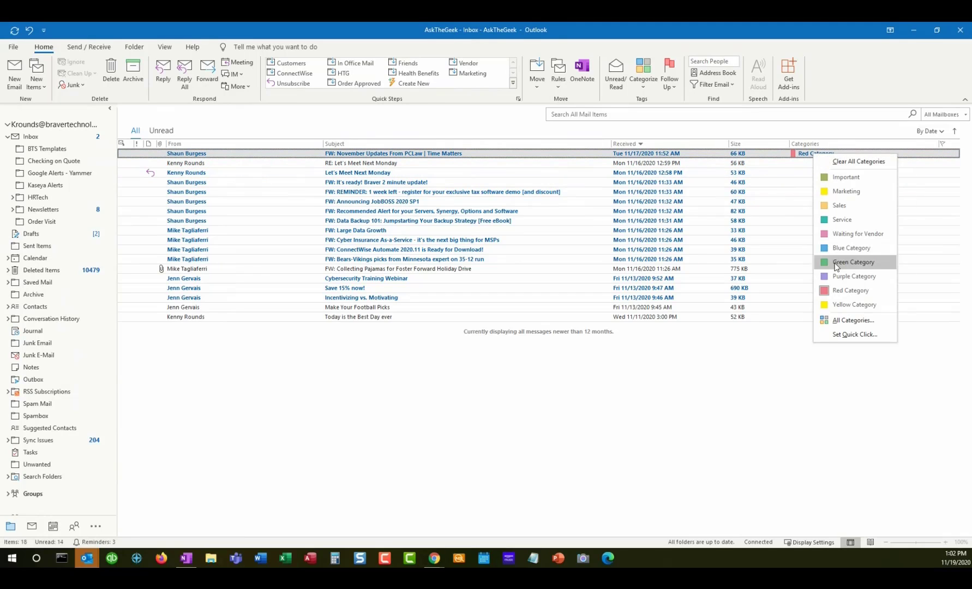
{"action": "left_click", "coordinate": [842, 205]}
{"action": "left_click", "coordinate": [830, 155]}
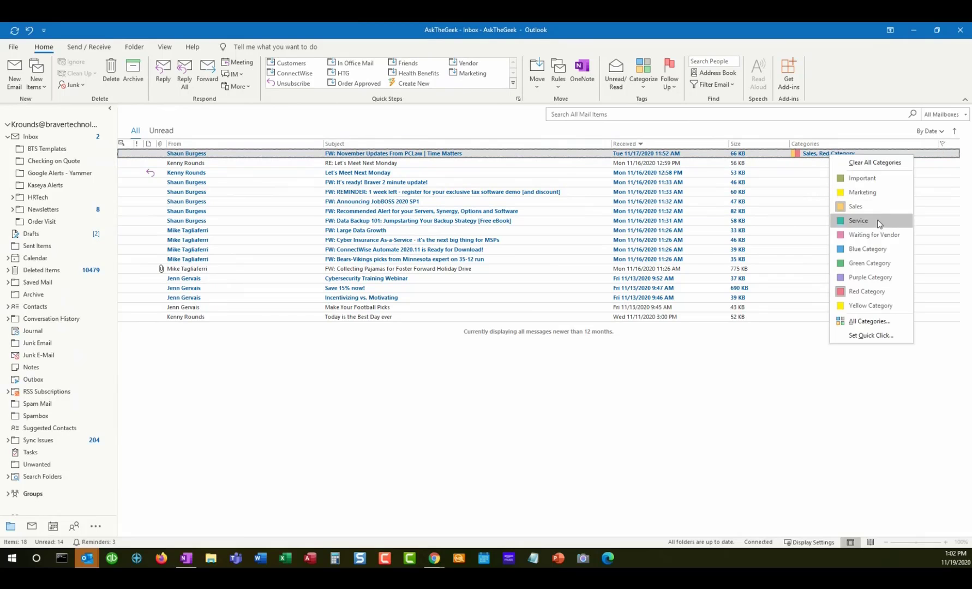
{"action": "left_click", "coordinate": [872, 290]}
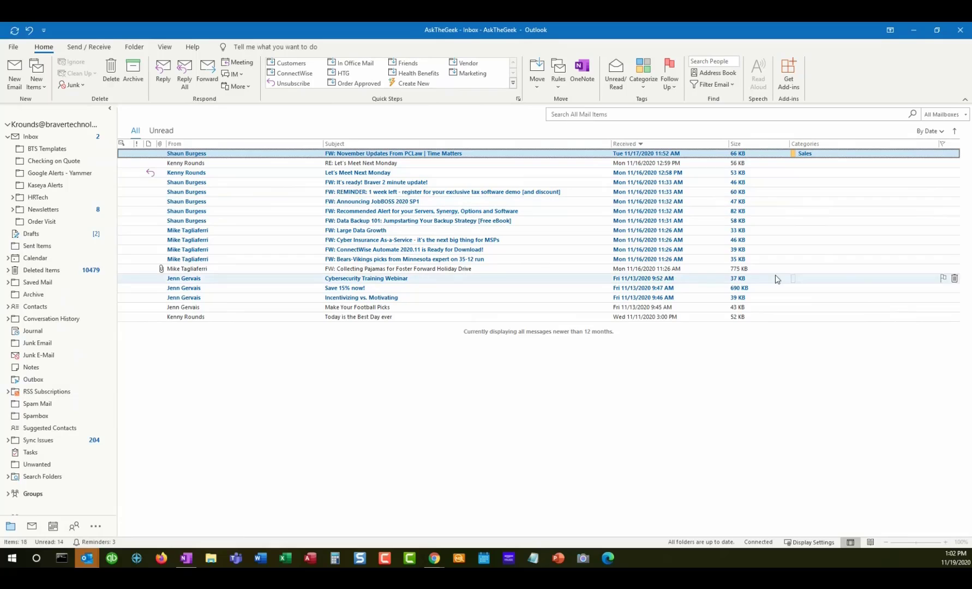
Assign the Service category to the Cyber Insurance As-a-Service, ConnectWise Automate 2020.11 and Bears-Vikings picks messages.
{"action": "left_click", "coordinate": [795, 242]}
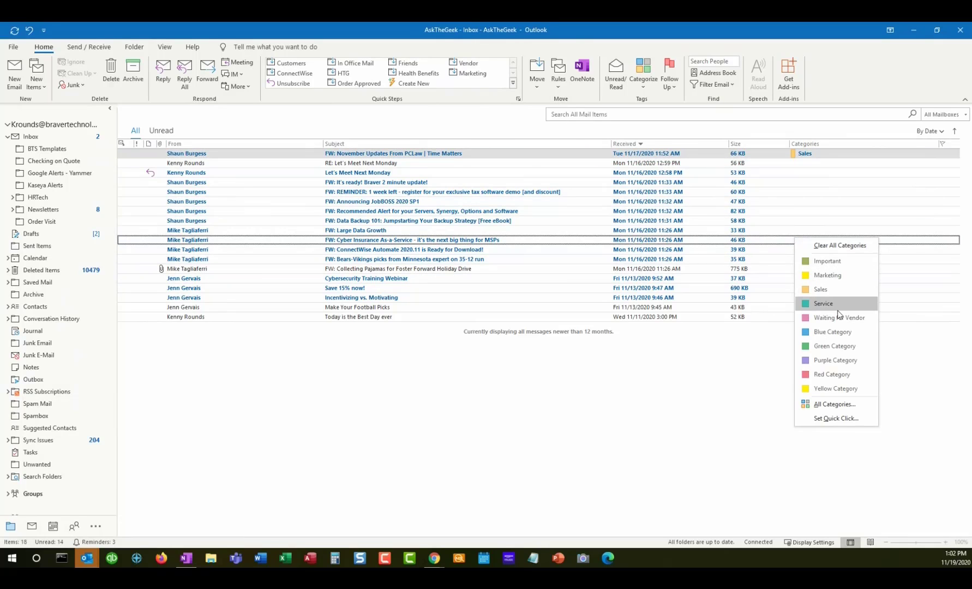
{"action": "left_click", "coordinate": [838, 301]}
{"action": "left_click", "coordinate": [814, 252]}
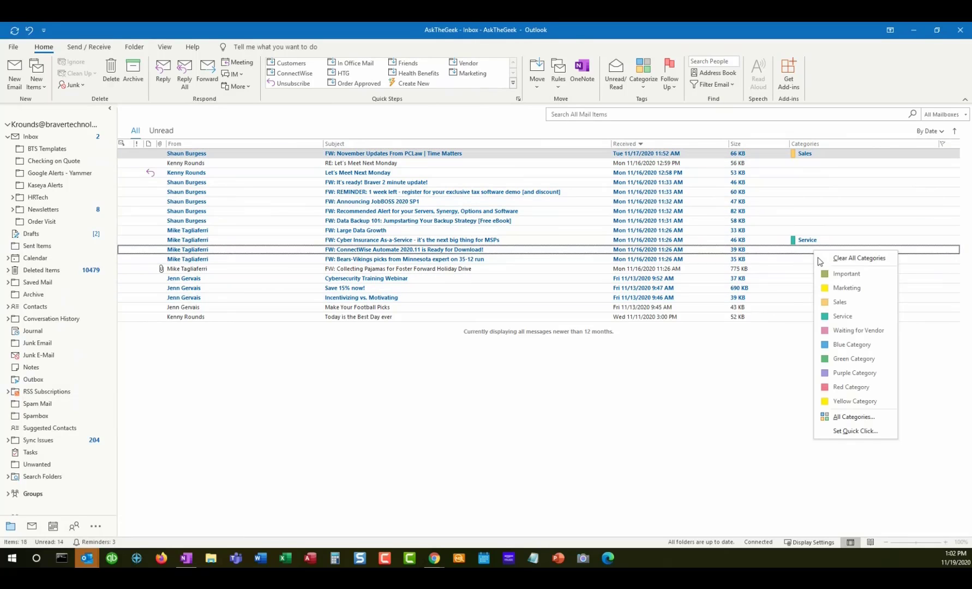
{"action": "left_click", "coordinate": [840, 311]}
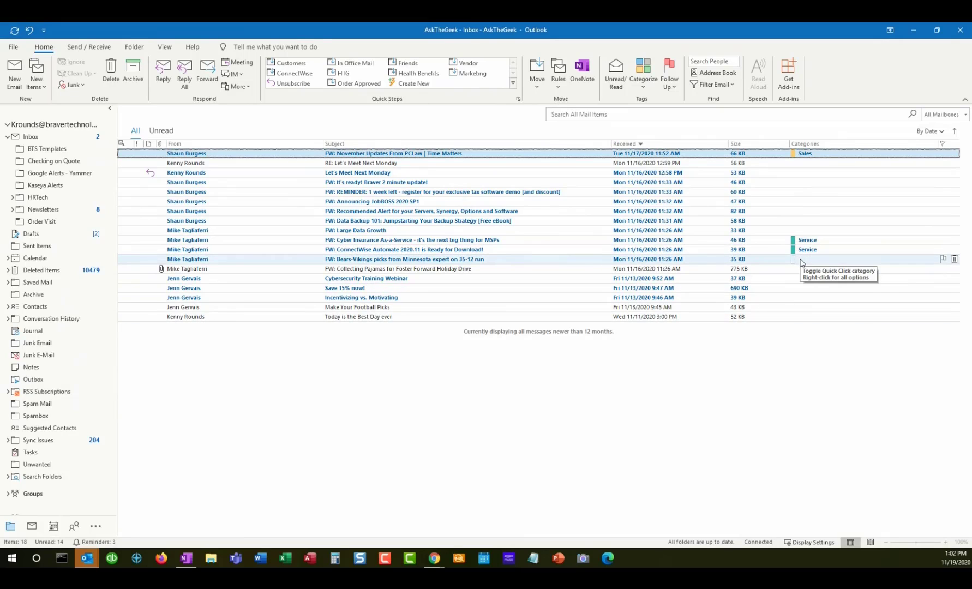
{"action": "right_click", "coordinate": [801, 263]}
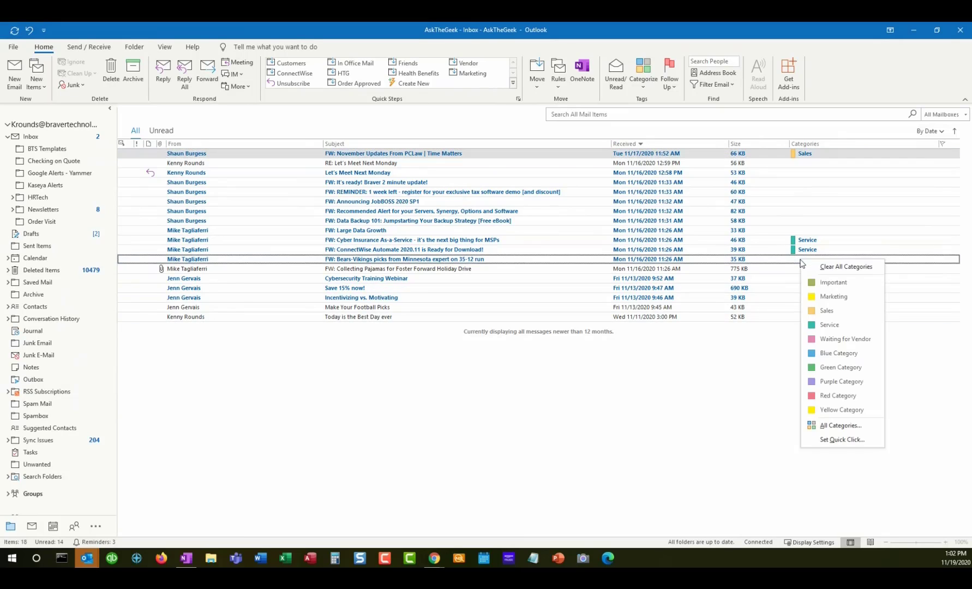
{"action": "left_click", "coordinate": [839, 325]}
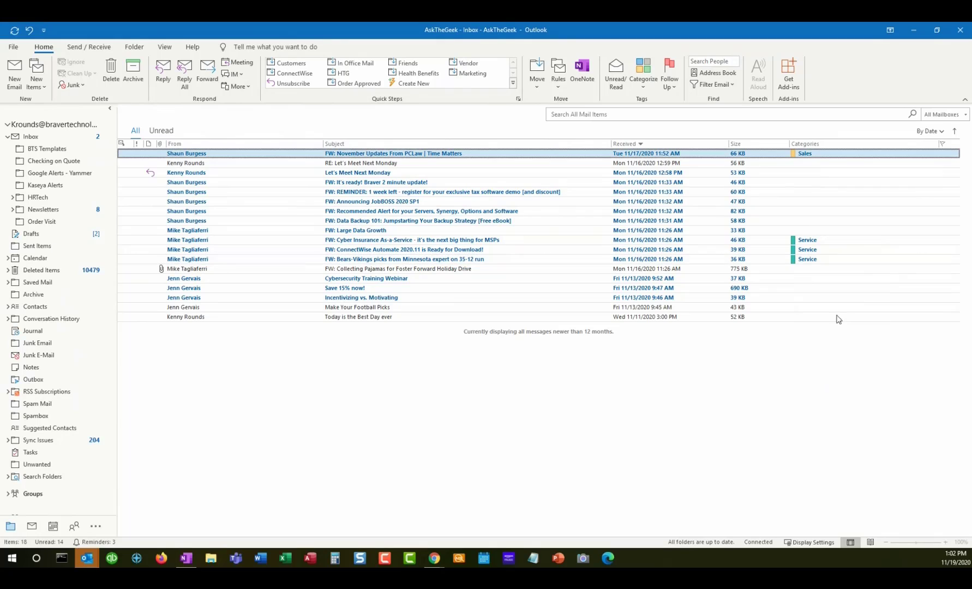
Assign Sales to the "FW: It's ready! Braver 2 minute update!" message and Important to "Let's Meet Next Monday".
{"action": "right_click", "coordinate": [815, 186]}
{"action": "left_click", "coordinate": [848, 240]}
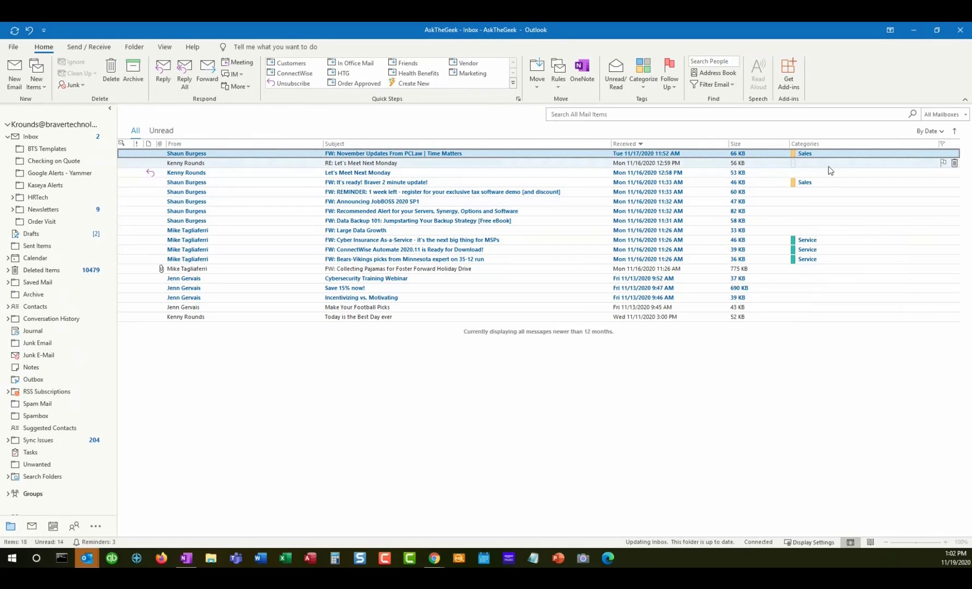
{"action": "right_click", "coordinate": [802, 174]}
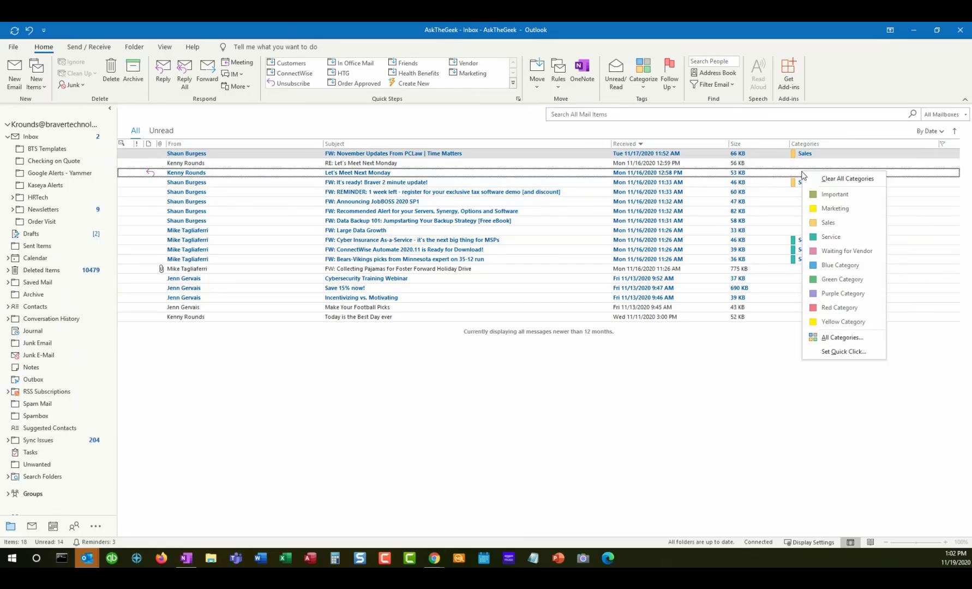
{"action": "left_click", "coordinate": [846, 194]}
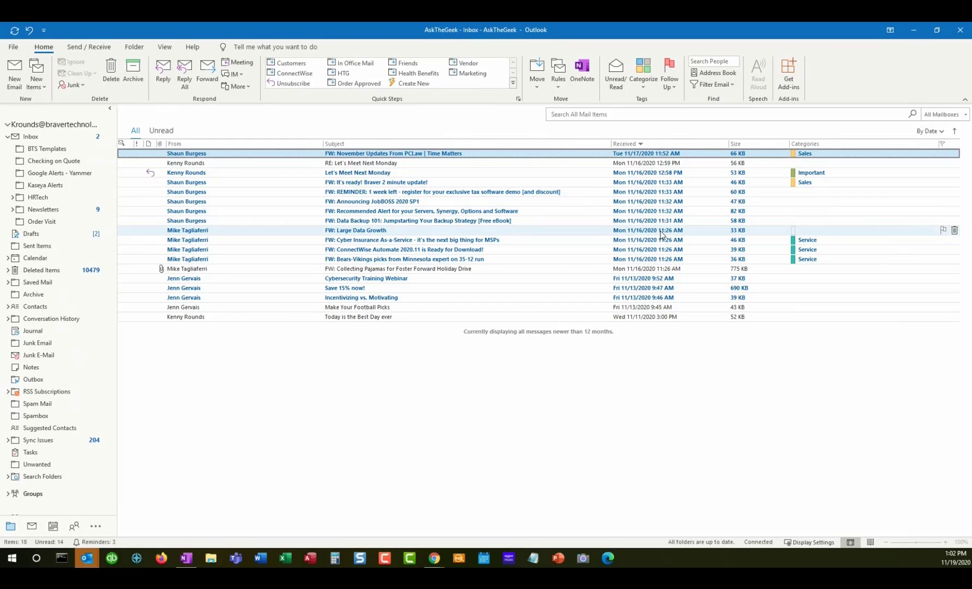
Sort the inbox by category and assign the Marketing category to the "Cybersecurity Training Webinar" message.
{"action": "left_click", "coordinate": [827, 144]}
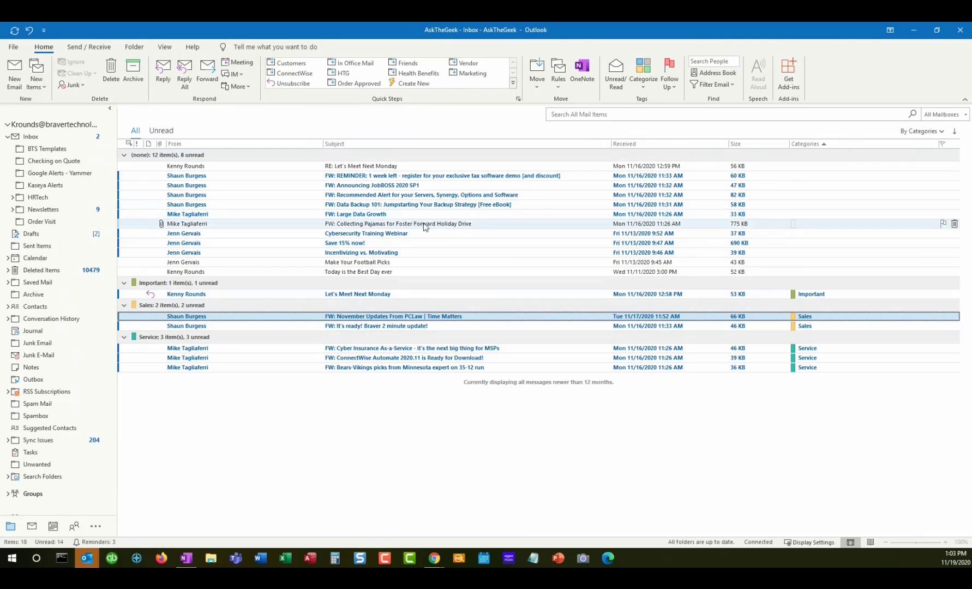
{"action": "left_click", "coordinate": [800, 240]}
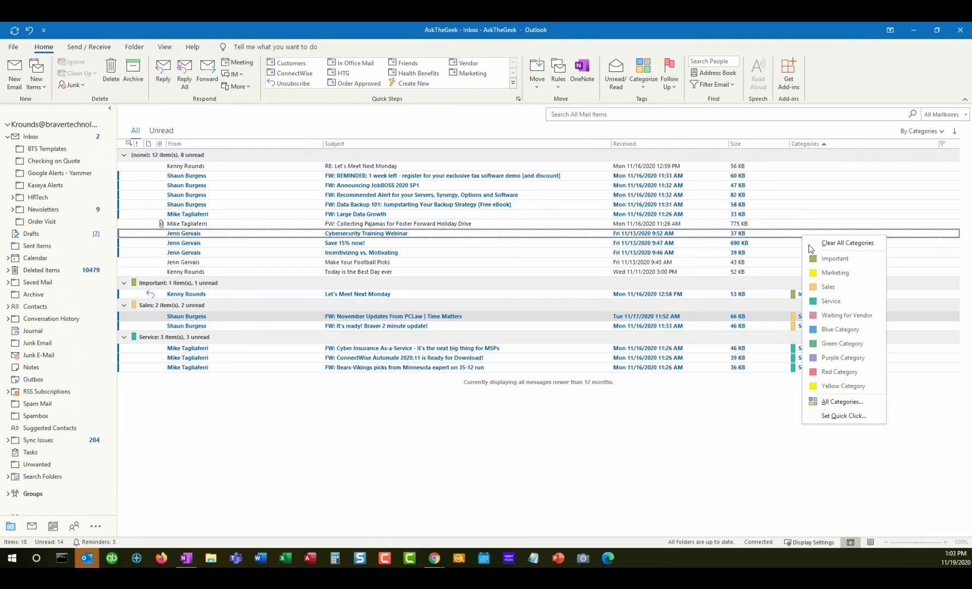
{"action": "left_click", "coordinate": [830, 277]}
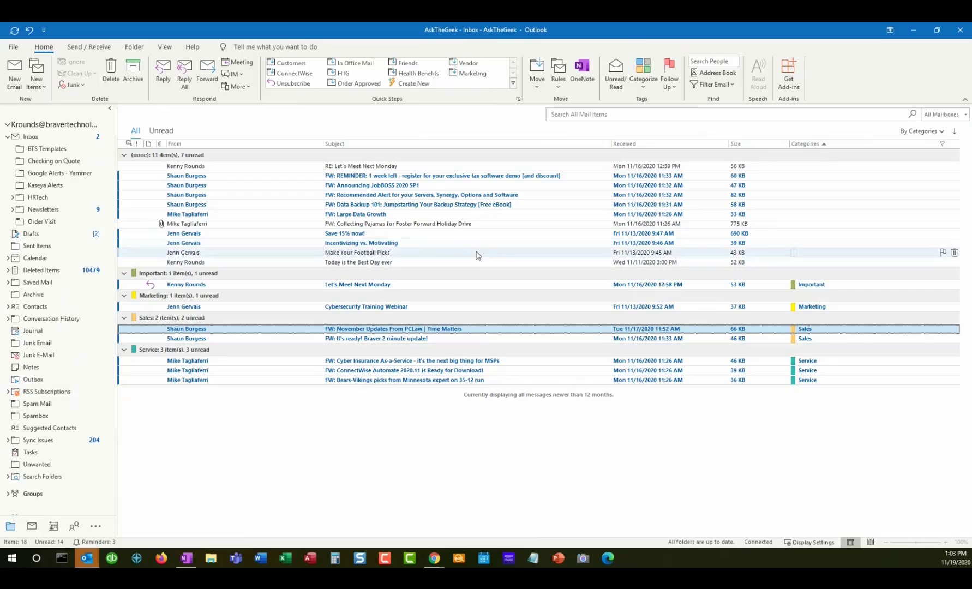
{"action": "left_click", "coordinate": [18, 85]}
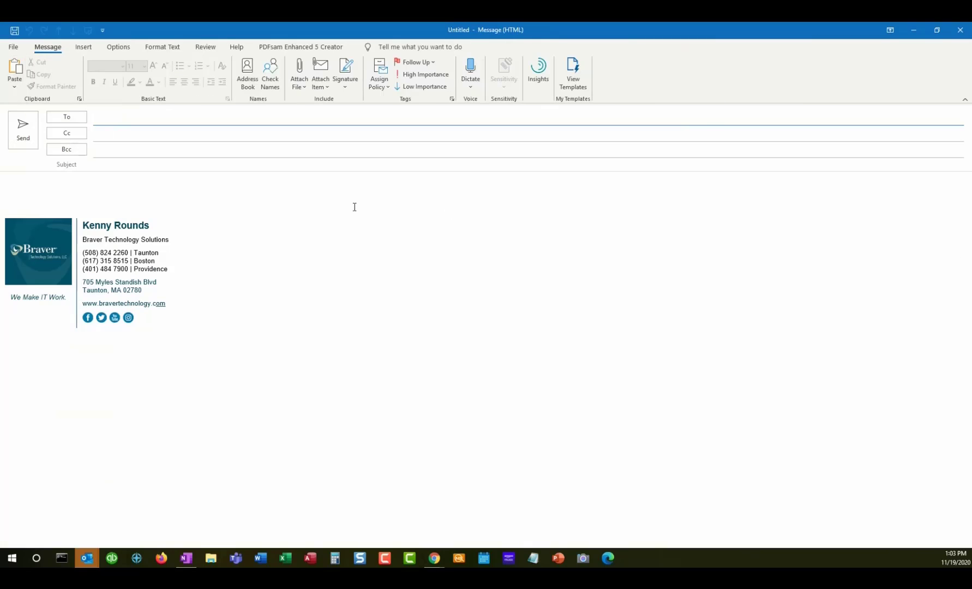
{"action": "left_click", "coordinate": [244, 186]}
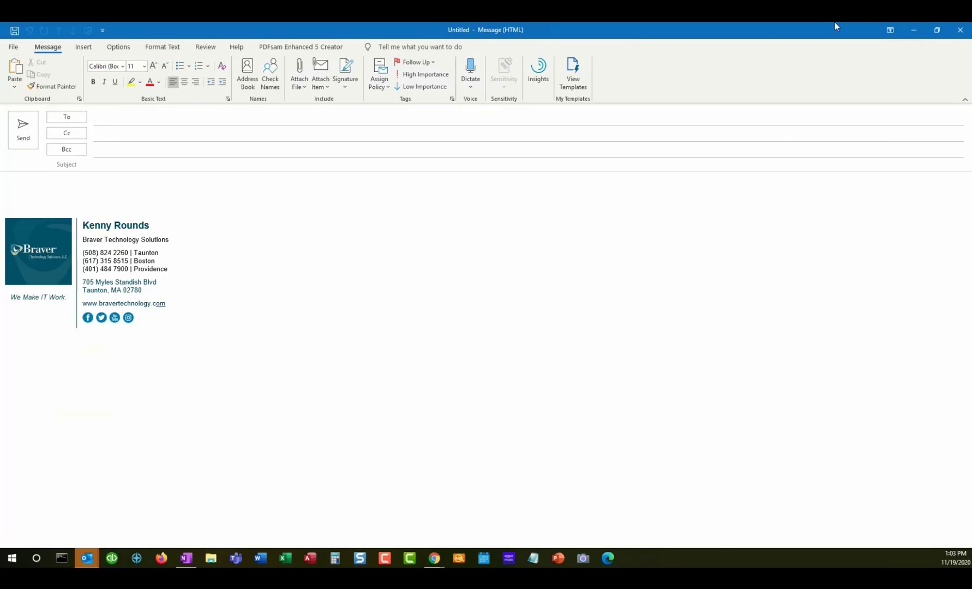
{"action": "left_click", "coordinate": [959, 32]}
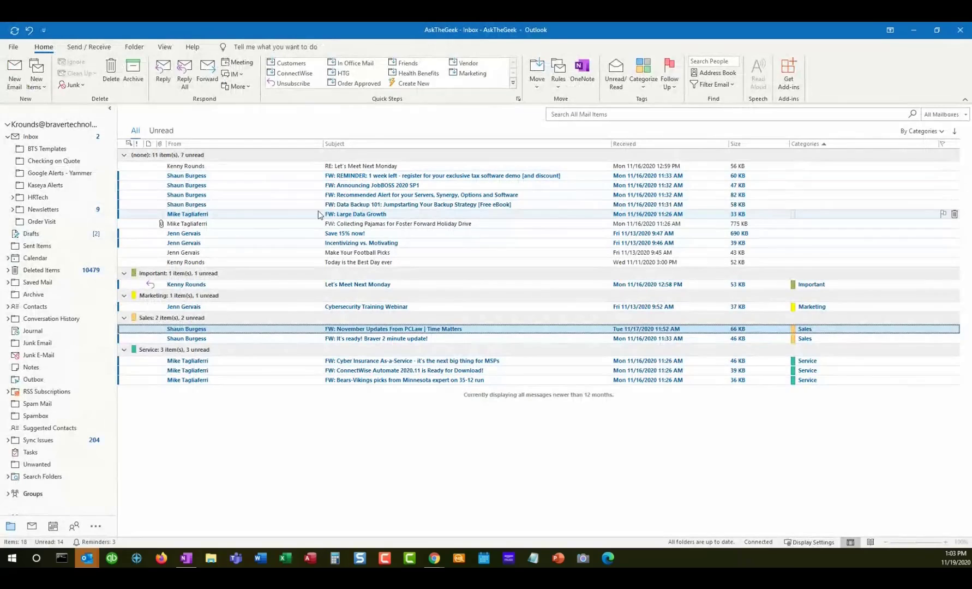
Reply to "FW: Recommended Alert for your Servers, Synergy, Options and Software", inserting the "I'm running late" and "I'll reply later" templates.
{"action": "double_click", "coordinate": [387, 195]}
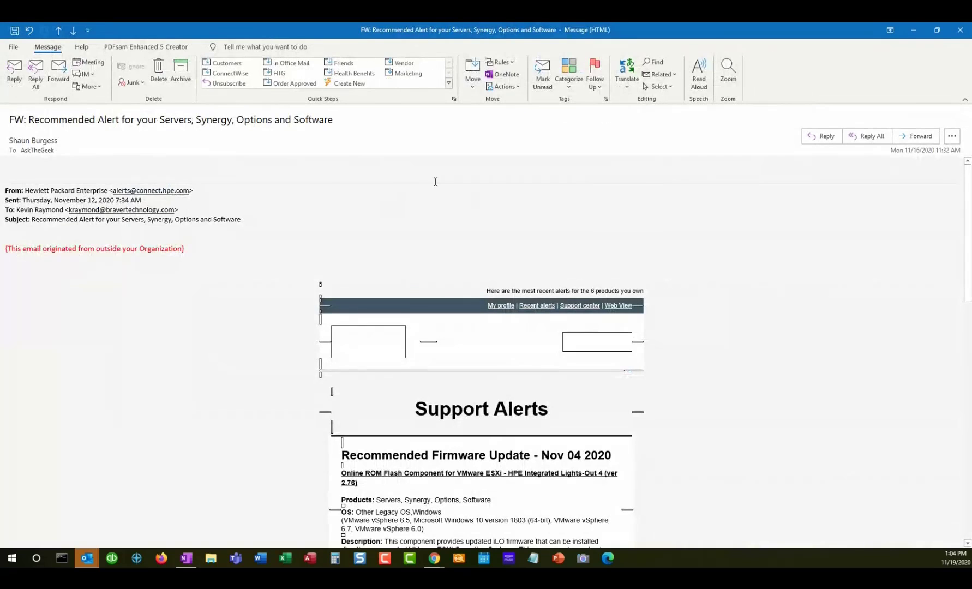
{"action": "left_click", "coordinate": [12, 80]}
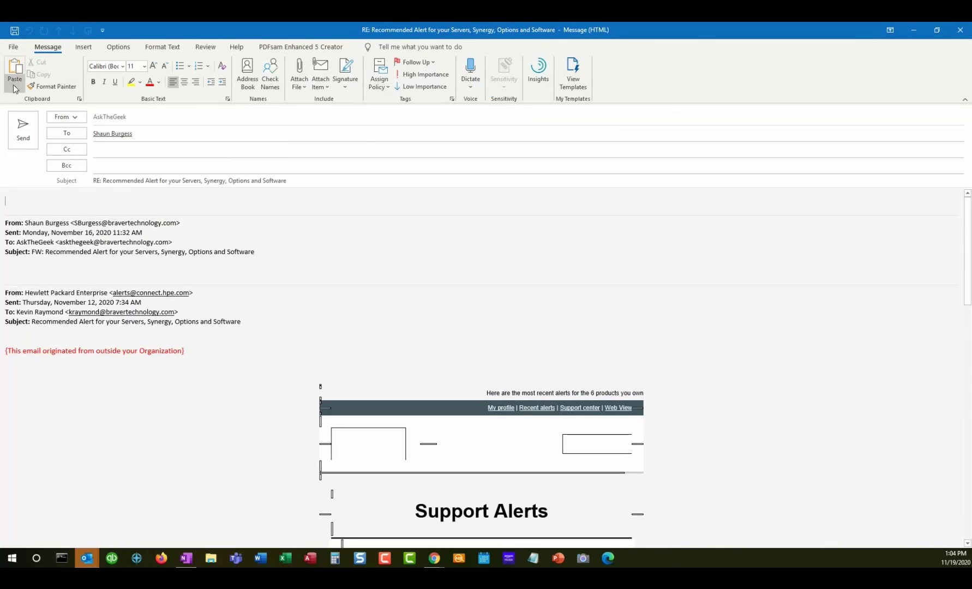
{"action": "left_click", "coordinate": [572, 72]}
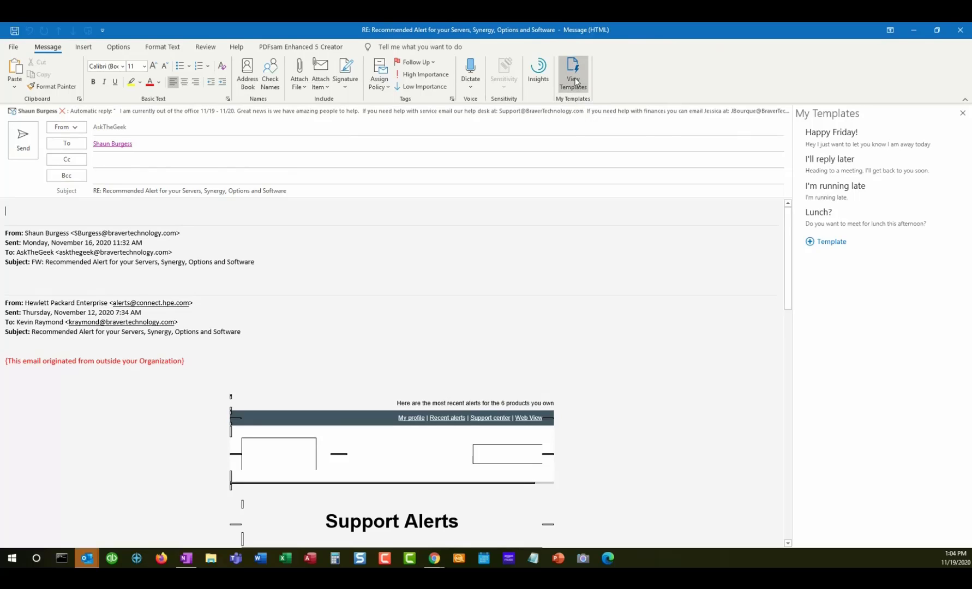
{"action": "left_click", "coordinate": [841, 200]}
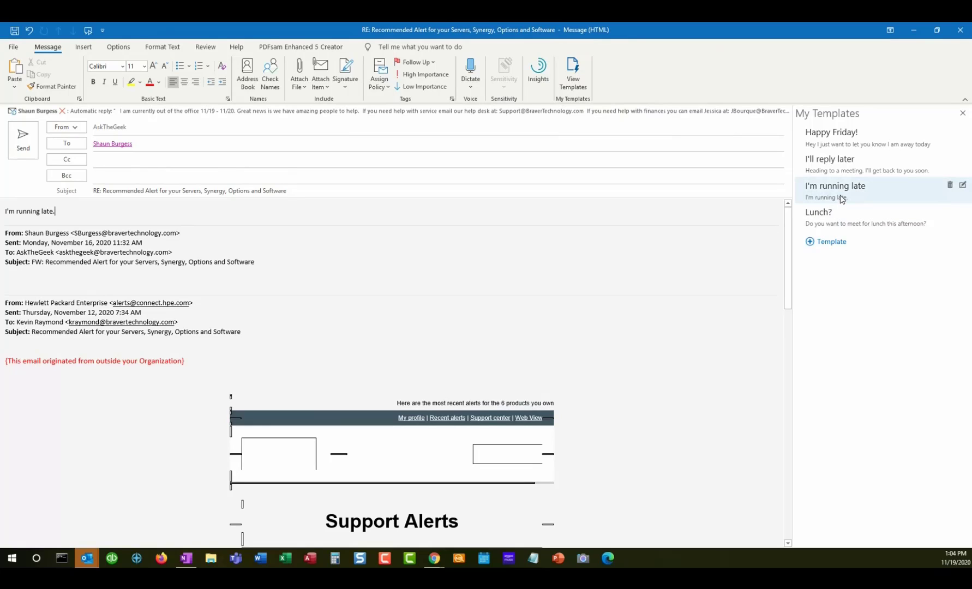
{"action": "left_click", "coordinate": [836, 167]}
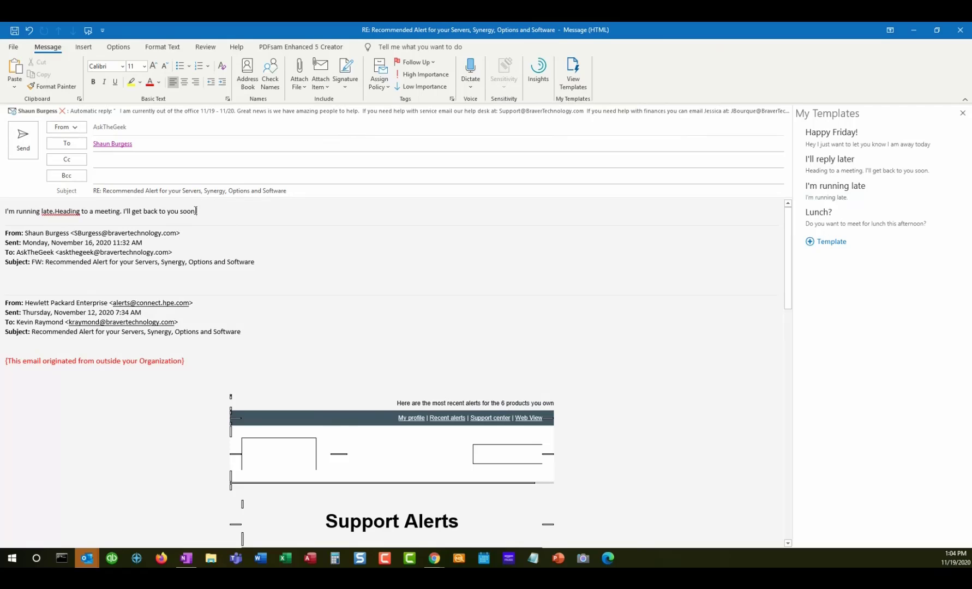
Clear the inserted text from the reply body and start a new message template titled "Happy Thursday".
{"action": "left_click_drag", "start_coordinate": [199, 211], "coordinate": [4, 211]}
{"action": "key", "text": "Delete"}
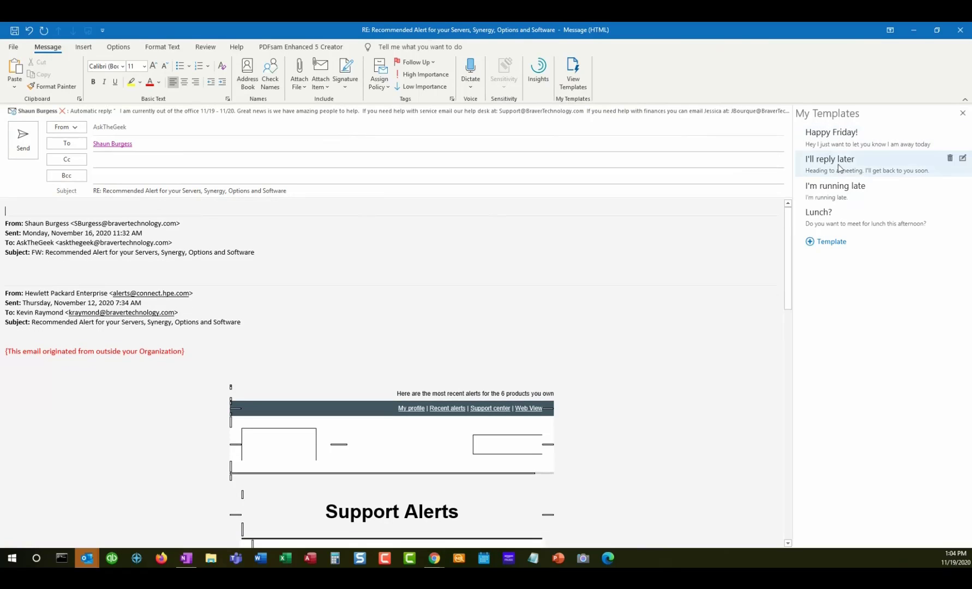
{"action": "left_click", "coordinate": [829, 244]}
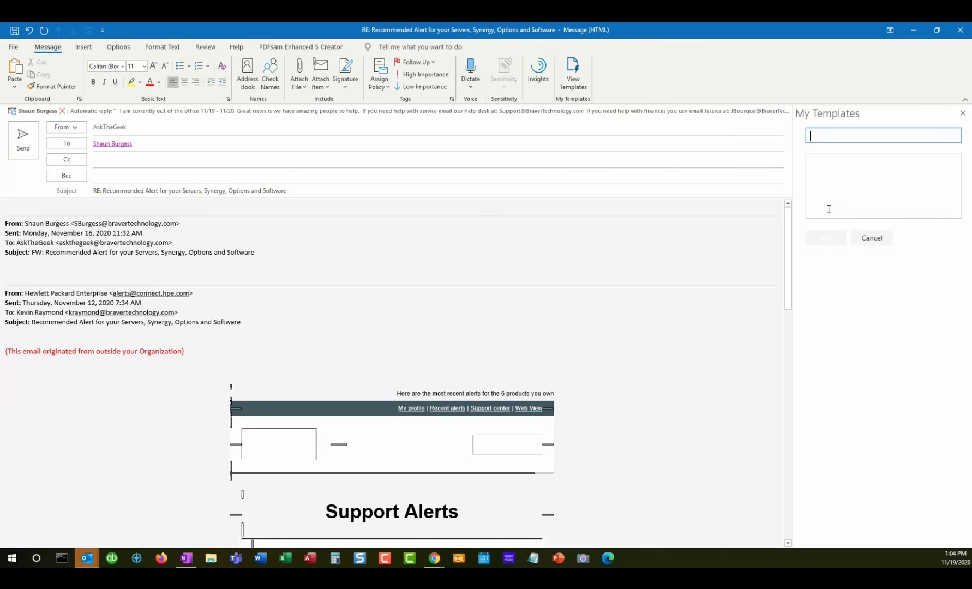
{"action": "type", "text": "Happy"}
{"action": "type", "text": "Thursday"}
{"action": "left_click", "coordinate": [839, 185]}
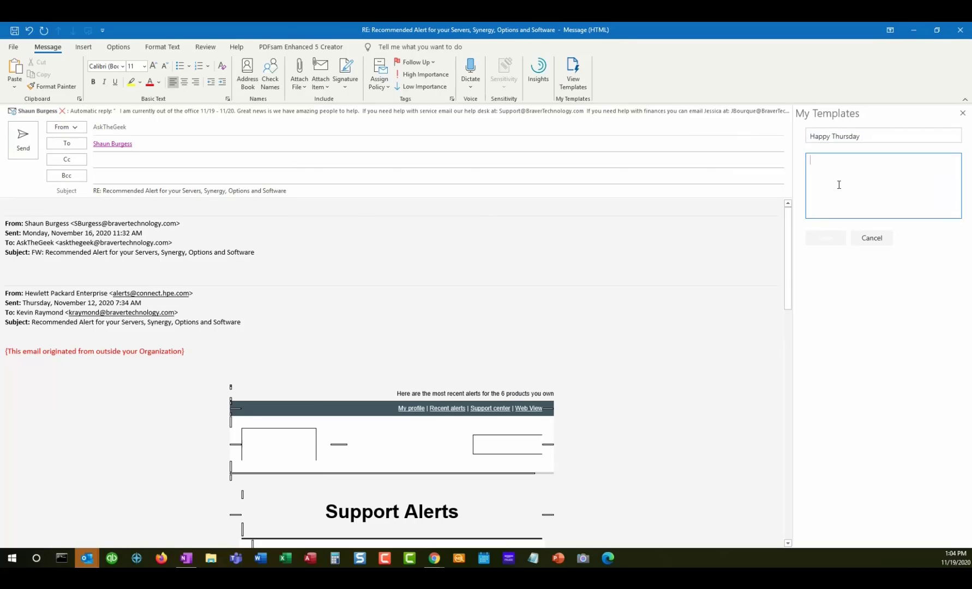
Enter "Hey I am usually free after 10am on Thursdays" as the template's text and save the template.
{"action": "type", "text": "Hey I am usua"}
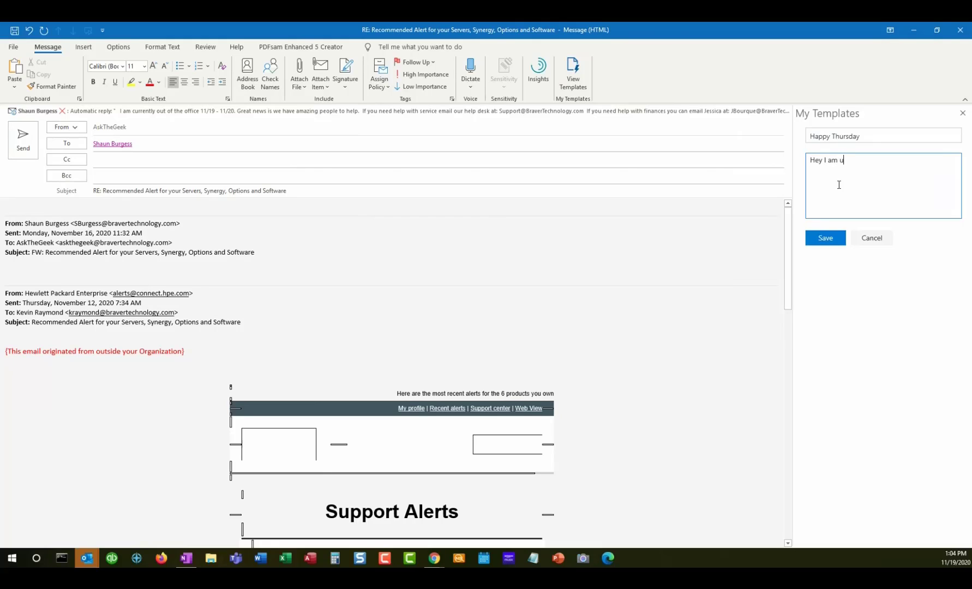
{"action": "key", "text": "BackSpace"}
{"action": "key", "text": "BackSpace"}
{"action": "key", "text": "BackSpace"}
{"action": "key", "text": "BackSpace"}
{"action": "type", "text": "usually free after 10am on Thursdays"}
{"action": "left_click", "coordinate": [823, 240]}
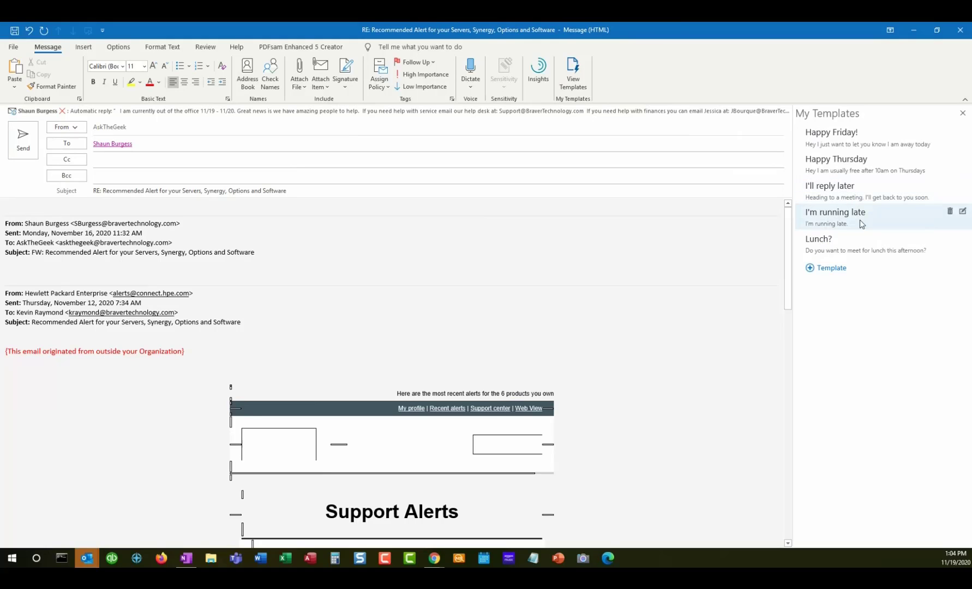
Insert the "Happy Thursday" template into the reply and close the reply without saving it.
{"action": "left_click", "coordinate": [860, 167]}
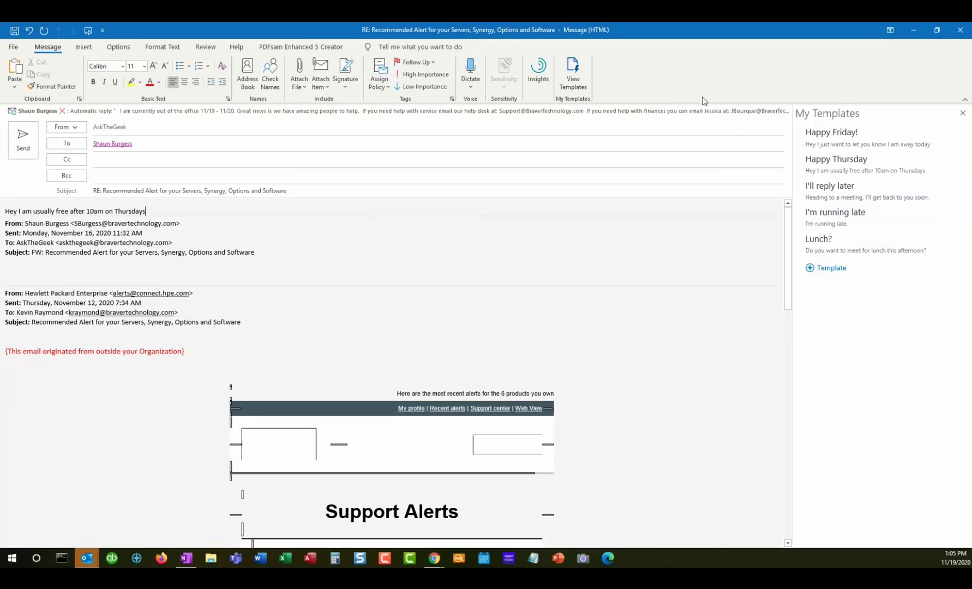
{"action": "left_click", "coordinate": [960, 30]}
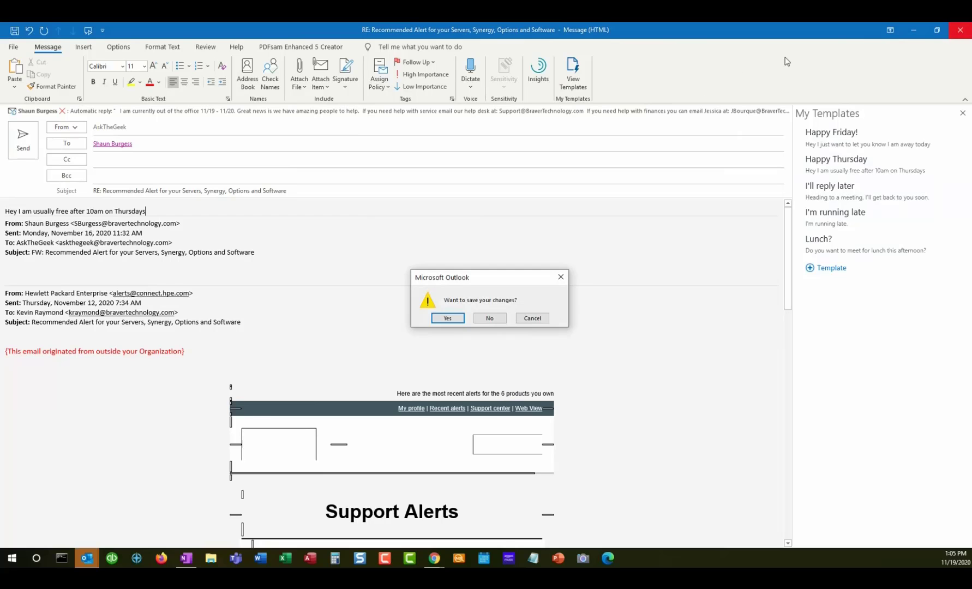
{"action": "left_click", "coordinate": [490, 318]}
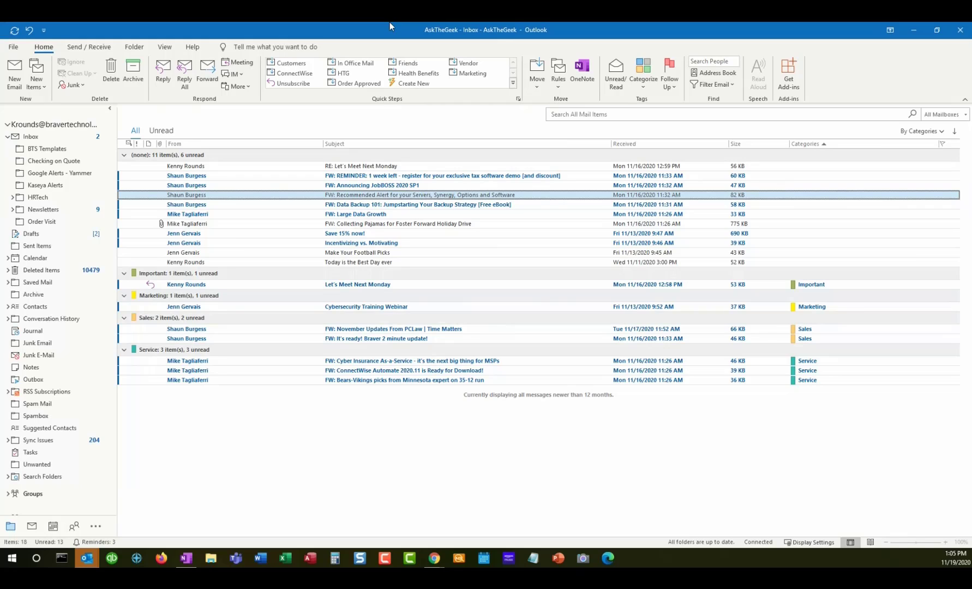
Start a new blank email rule for messages I send and apply it to every sent message without conditions.
{"action": "left_click", "coordinate": [563, 88]}
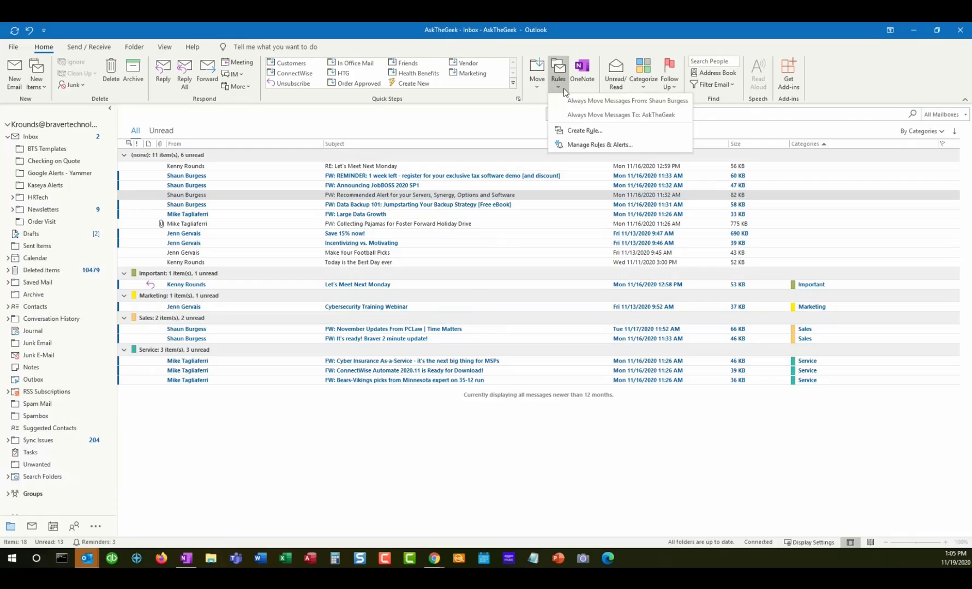
{"action": "left_click", "coordinate": [600, 144]}
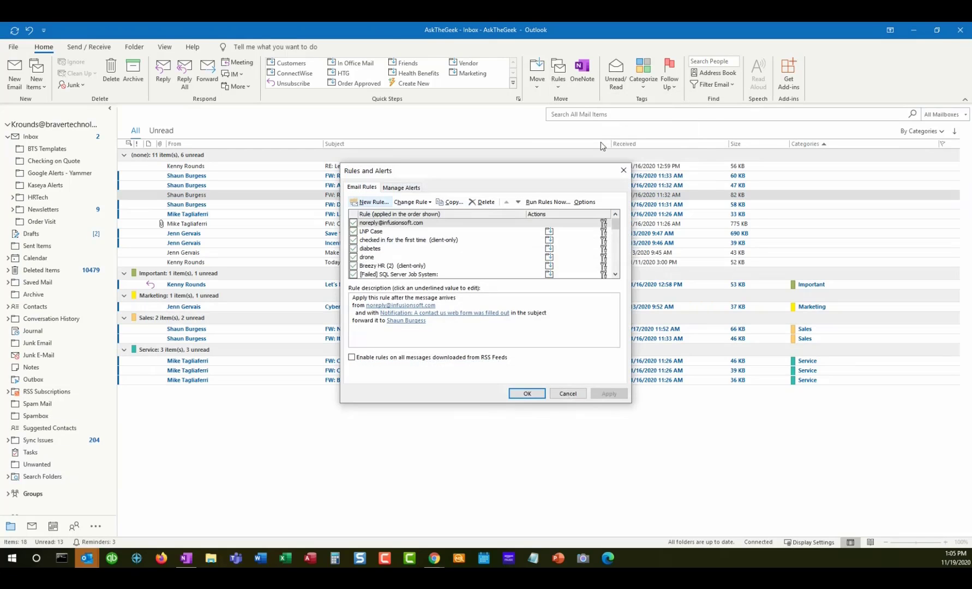
{"action": "left_click", "coordinate": [373, 202]}
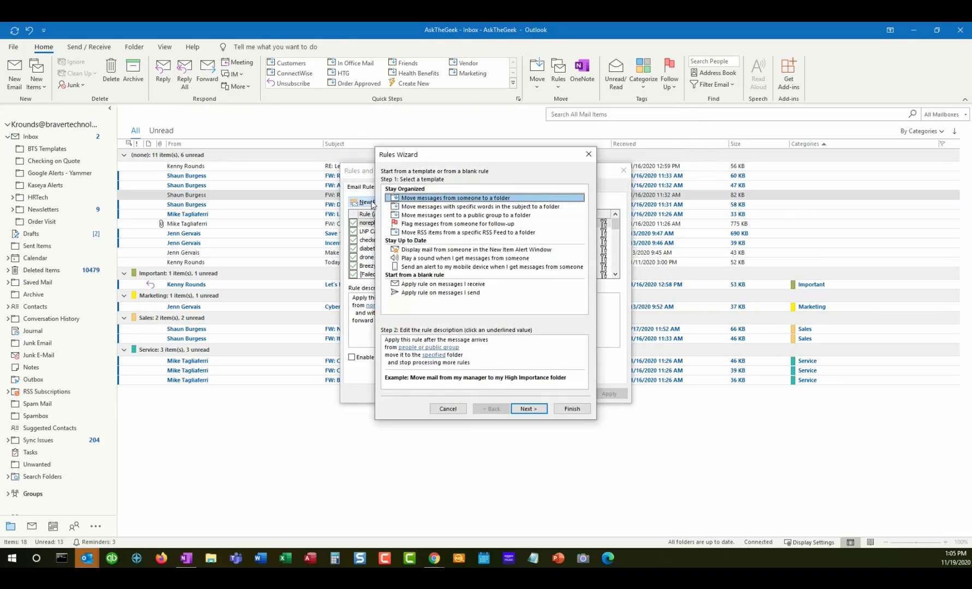
{"action": "left_click", "coordinate": [436, 294]}
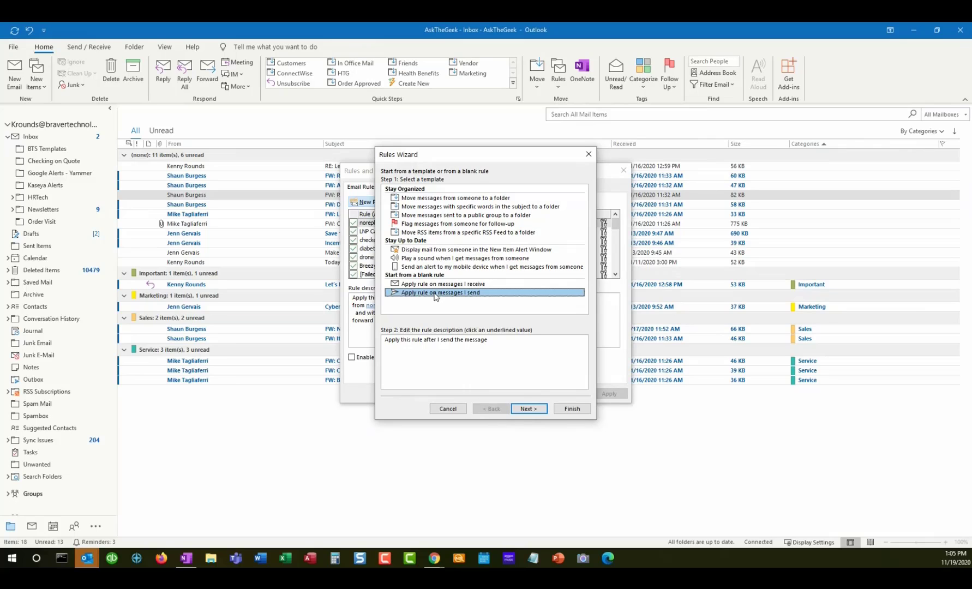
{"action": "left_click", "coordinate": [530, 410]}
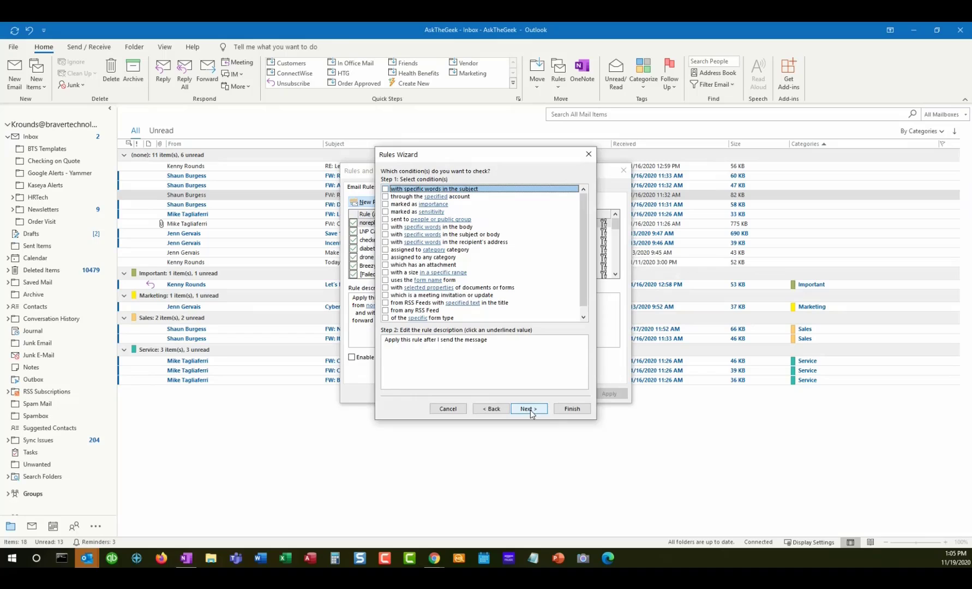
{"action": "left_click", "coordinate": [529, 409]}
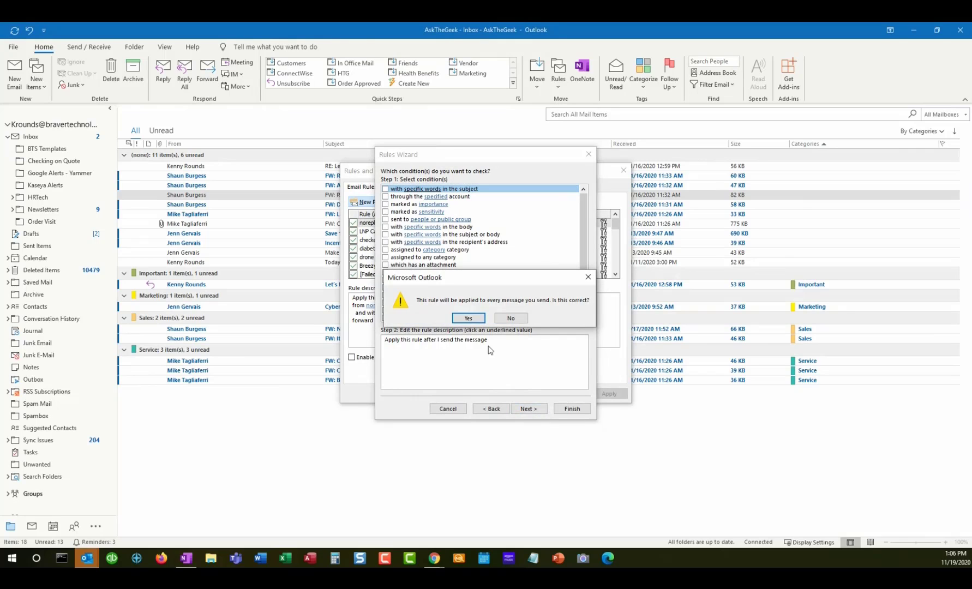
{"action": "left_click", "coordinate": [468, 318]}
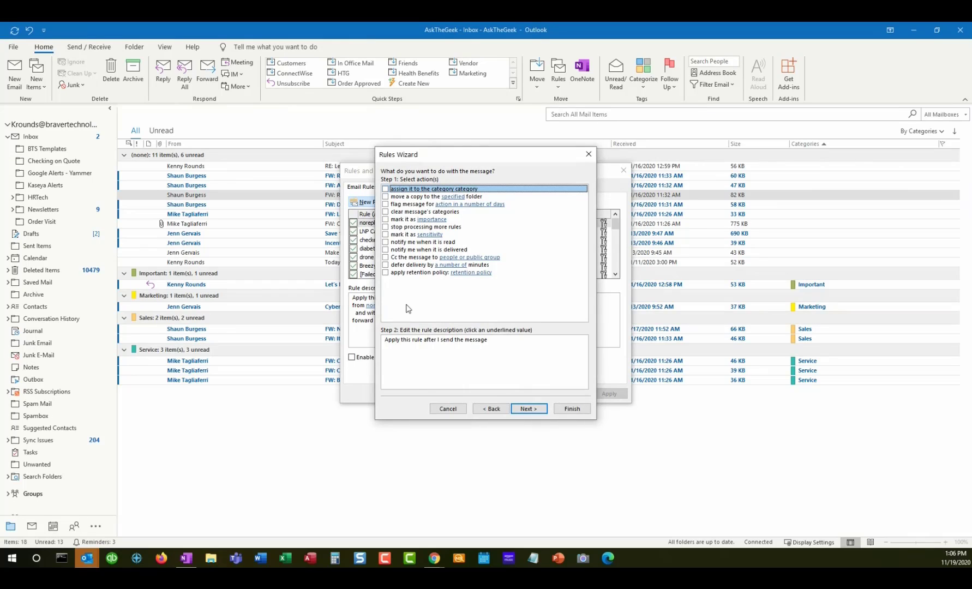
Add the defer delivery action to the rule and set the delay to 3 minutes.
{"action": "left_click", "coordinate": [386, 265]}
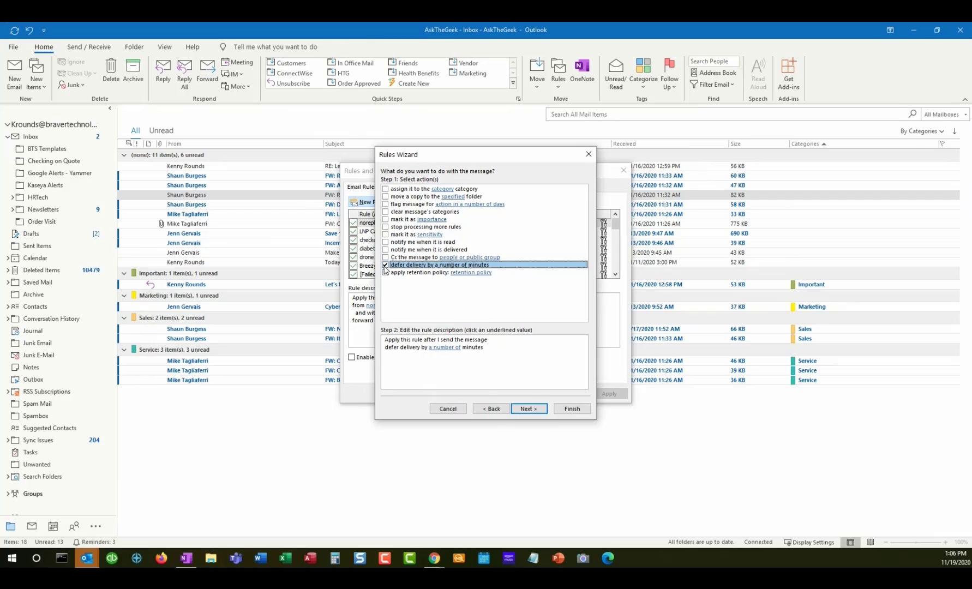
{"action": "left_click", "coordinate": [447, 349]}
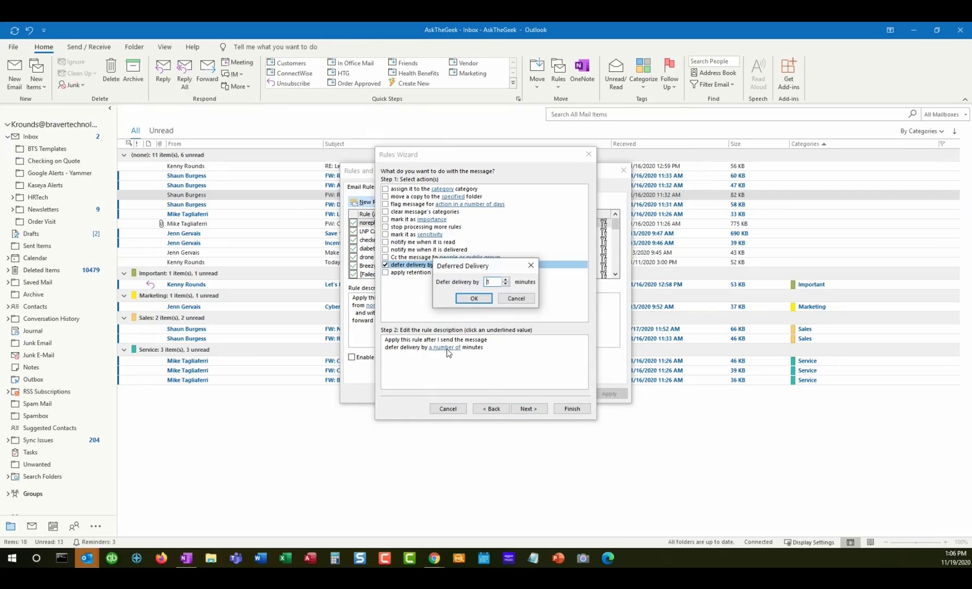
{"action": "left_click", "coordinate": [506, 279]}
{"action": "left_click", "coordinate": [506, 279]}
{"action": "left_click", "coordinate": [497, 282]}
{"action": "left_click", "coordinate": [474, 299]}
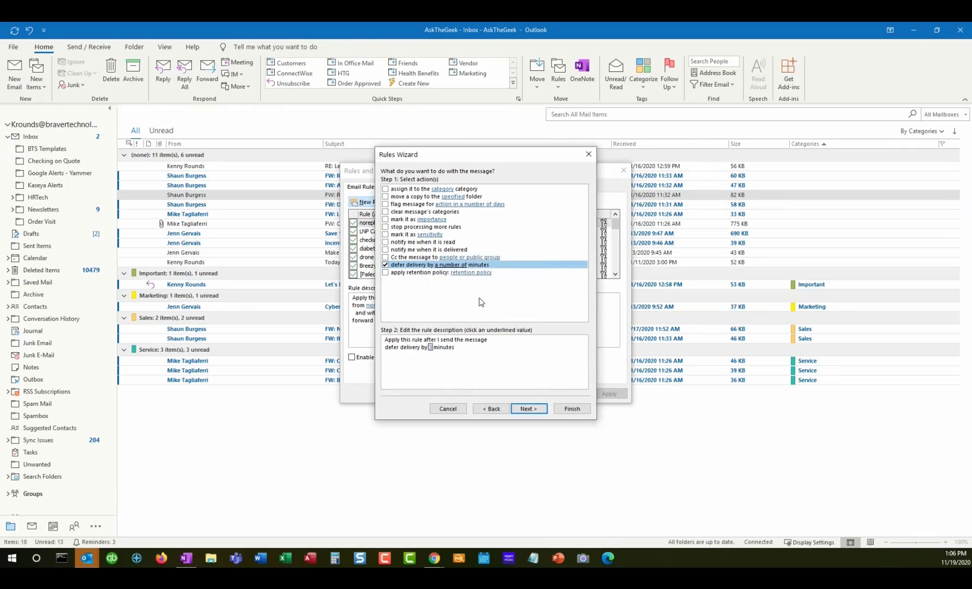
Finish the deferred delivery rule without exceptions and save the rules list.
{"action": "left_click", "coordinate": [526, 409]}
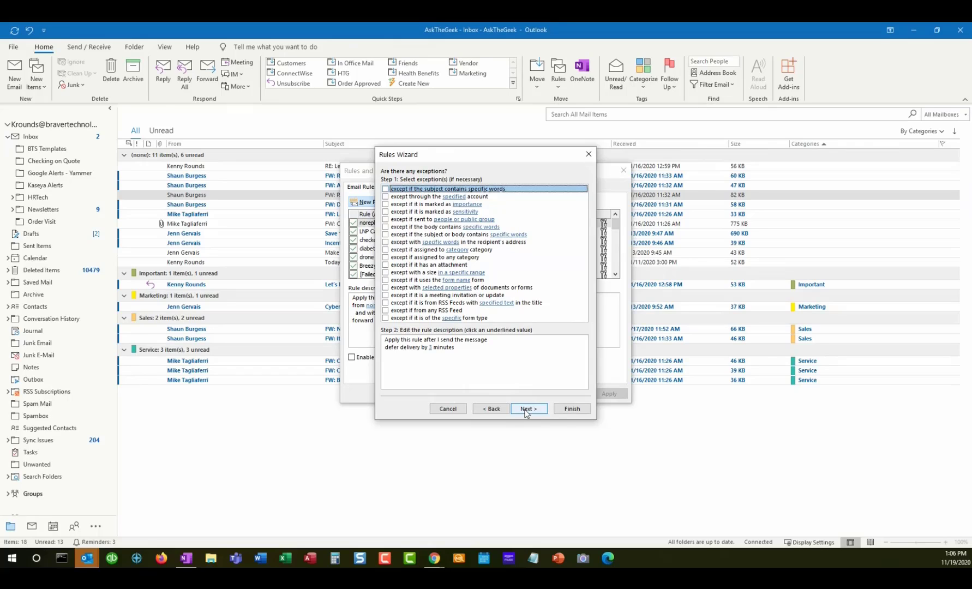
{"action": "left_click", "coordinate": [528, 409]}
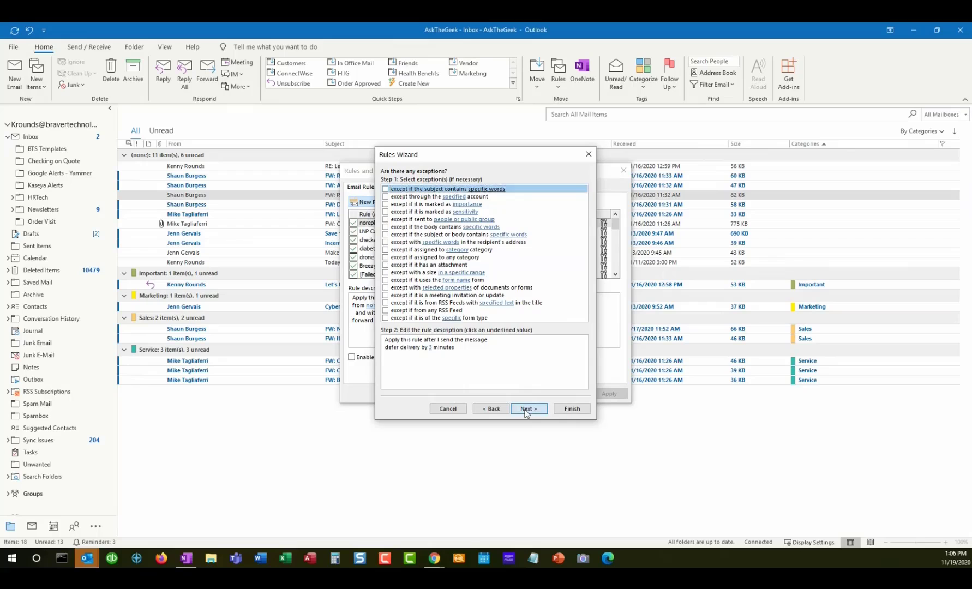
{"action": "left_click", "coordinate": [564, 410]}
{"action": "left_click", "coordinate": [489, 318]}
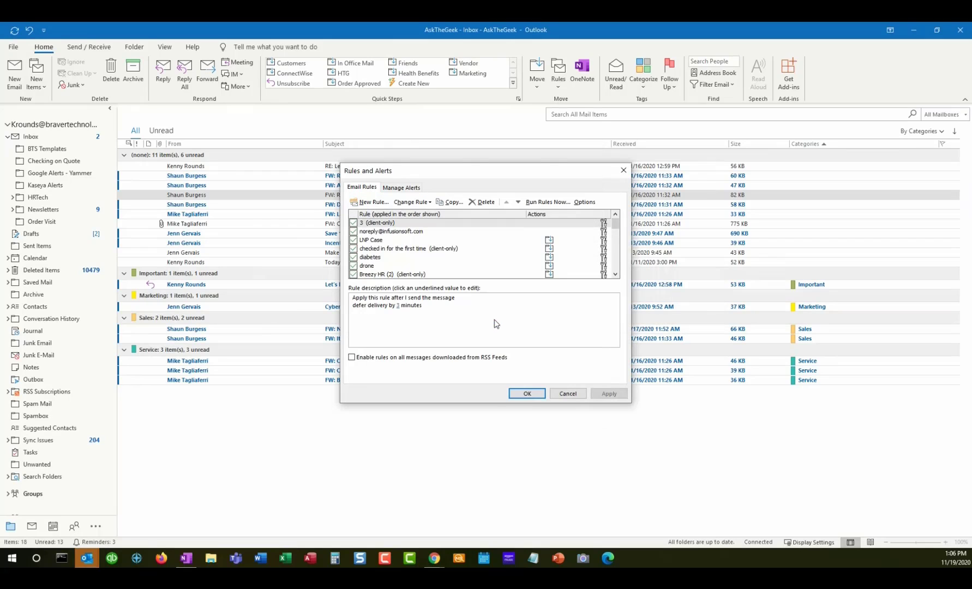
{"action": "left_click", "coordinate": [535, 394]}
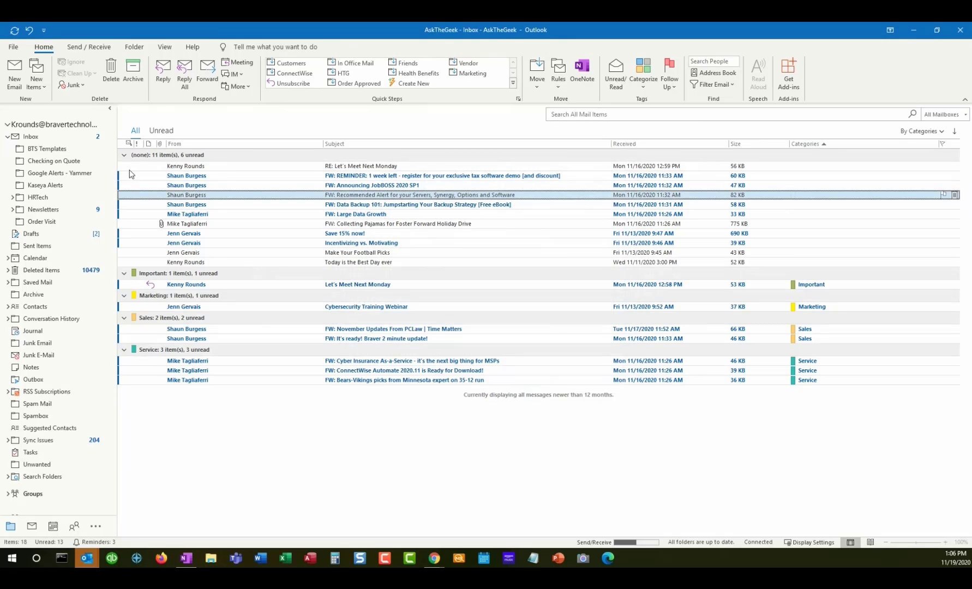
Create a new email to AskTheGeek with the subject "Test" and send it.
{"action": "left_click", "coordinate": [14, 74]}
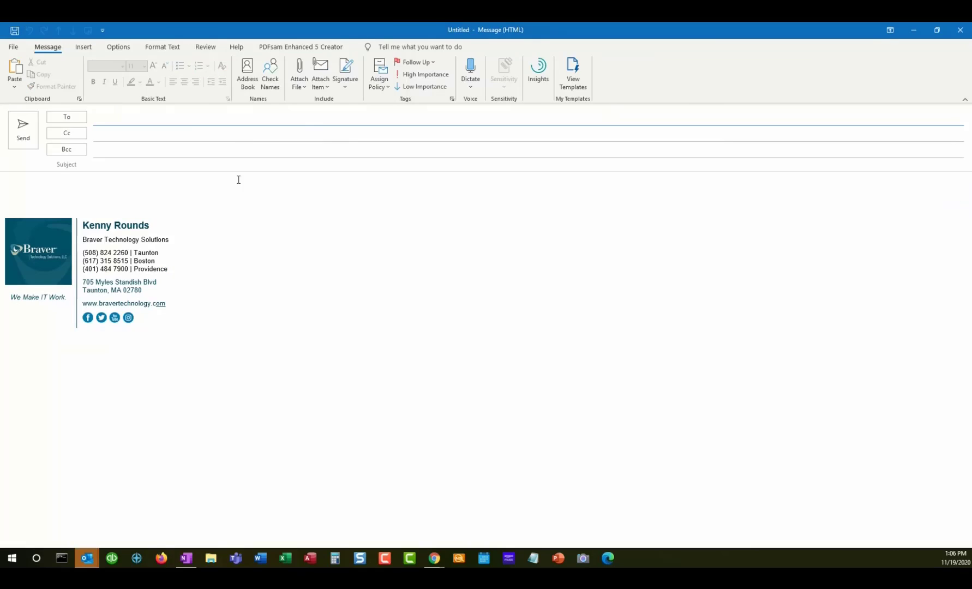
{"action": "type", "text": "ask"}
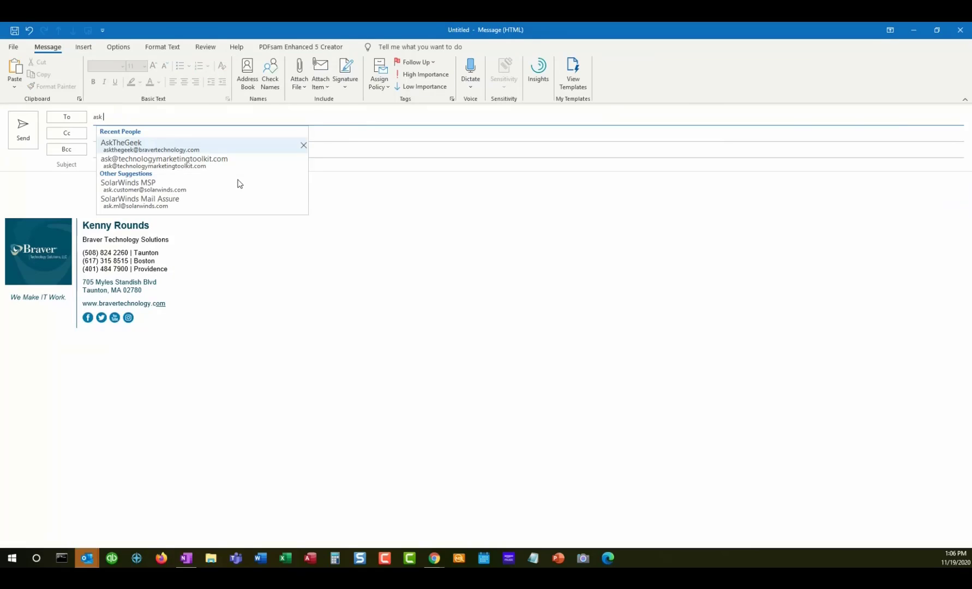
{"action": "key", "text": "Return"}
{"action": "key", "text": "Tab"}
{"action": "key", "text": "Tab"}
{"action": "key", "text": "Tab"}
{"action": "type", "text": "Test"}
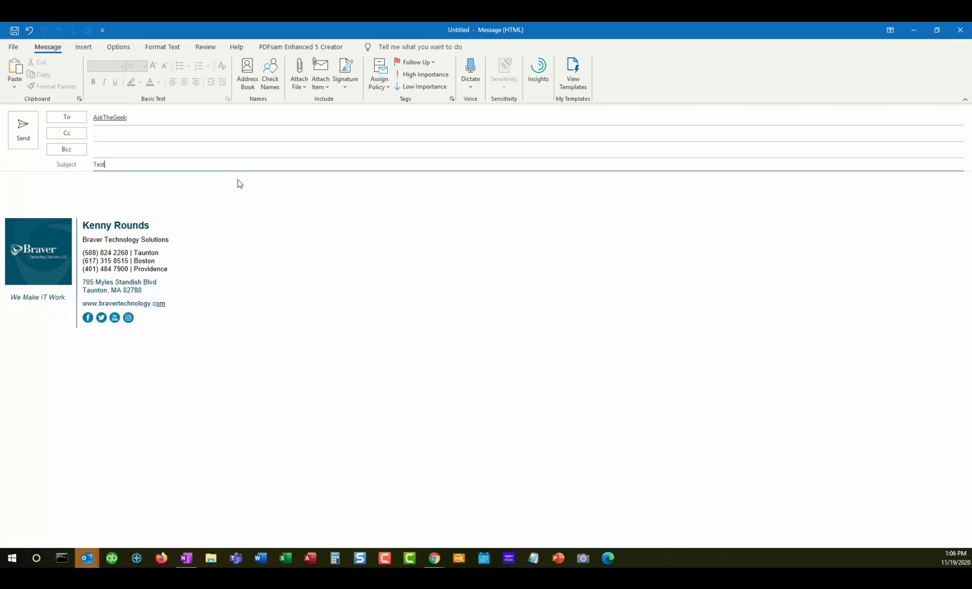
{"action": "left_click", "coordinate": [23, 131]}
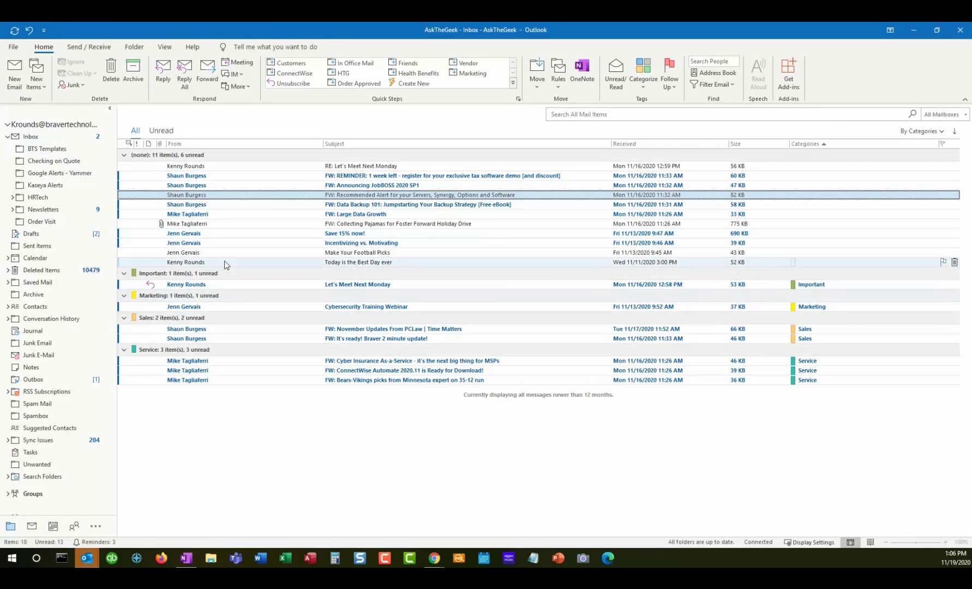
Open the delayed "Test" message in the Outbox, close it, and return to the AskTheGeek inbox.
{"action": "left_click", "coordinate": [93, 380]}
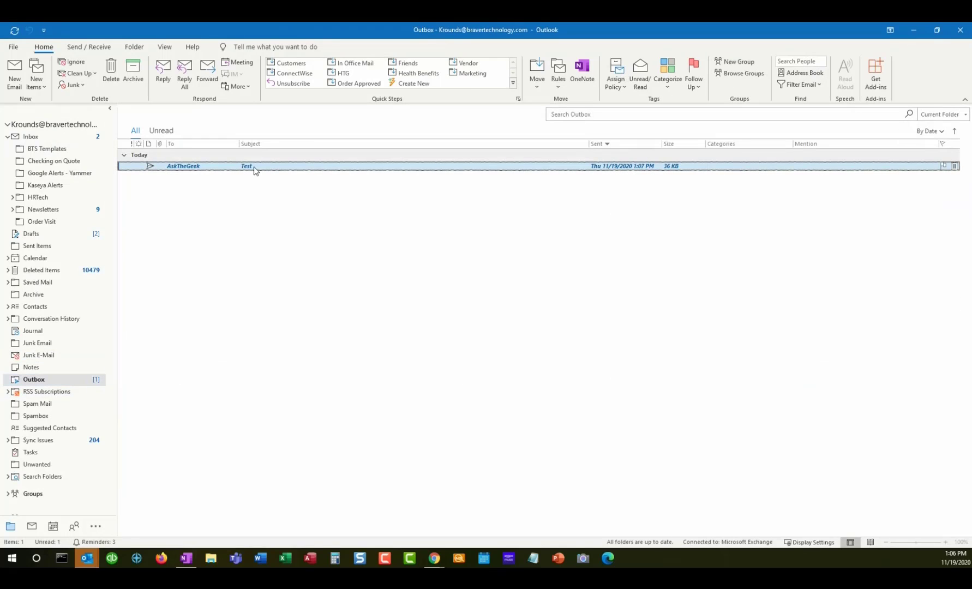
{"action": "double_click", "coordinate": [254, 168]}
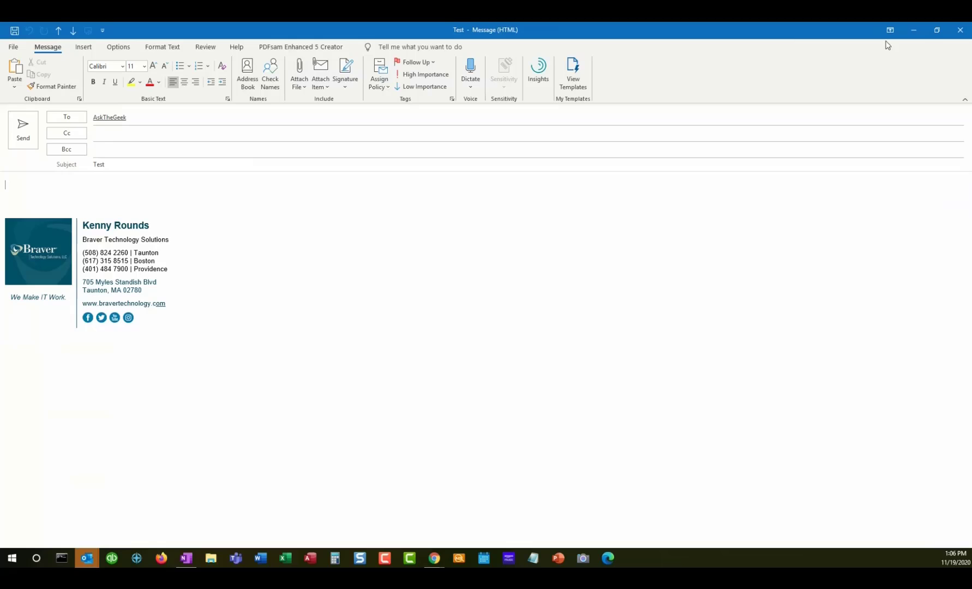
{"action": "left_click", "coordinate": [958, 34]}
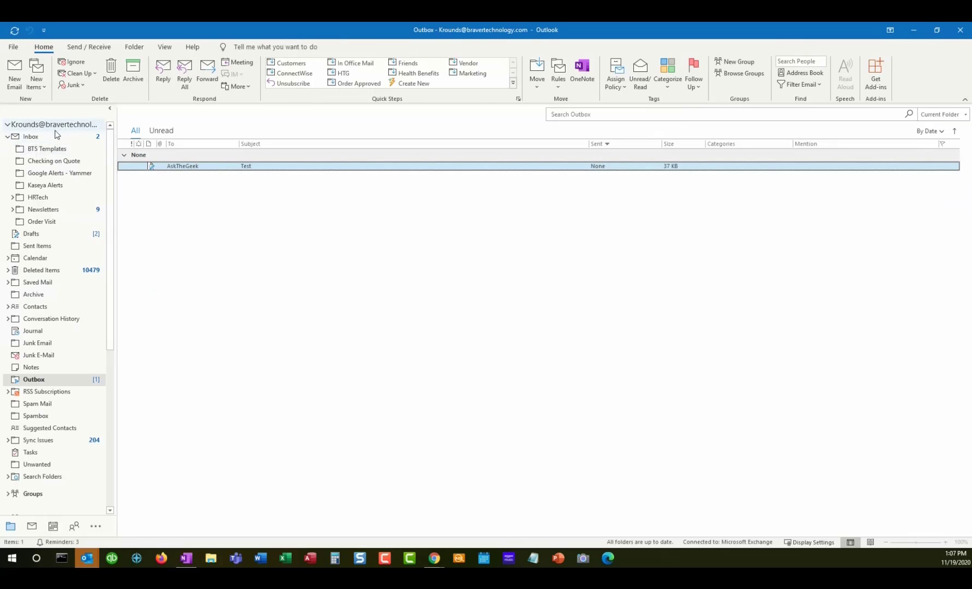
{"action": "left_click", "coordinate": [7, 125]}
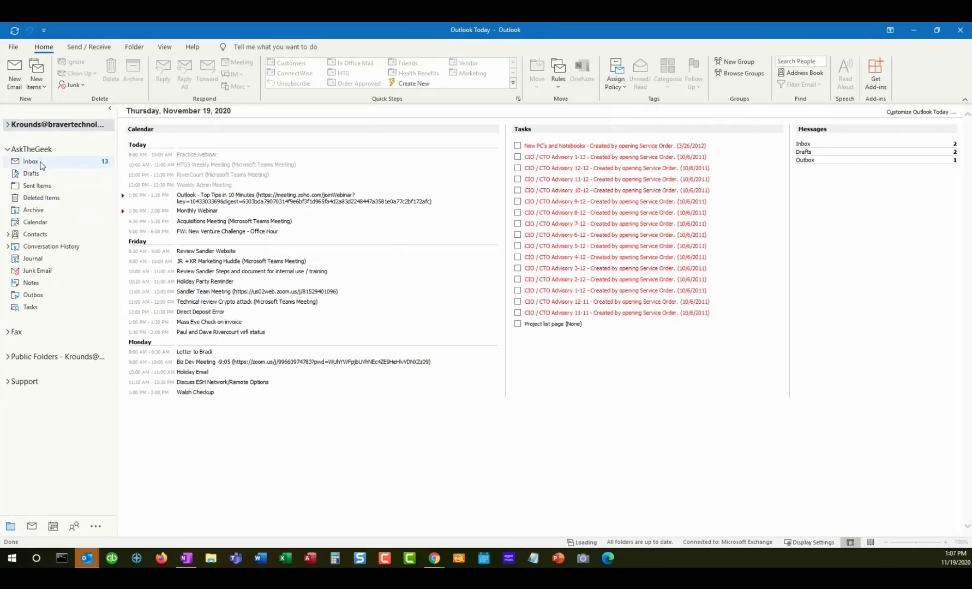
{"action": "left_click", "coordinate": [31, 161]}
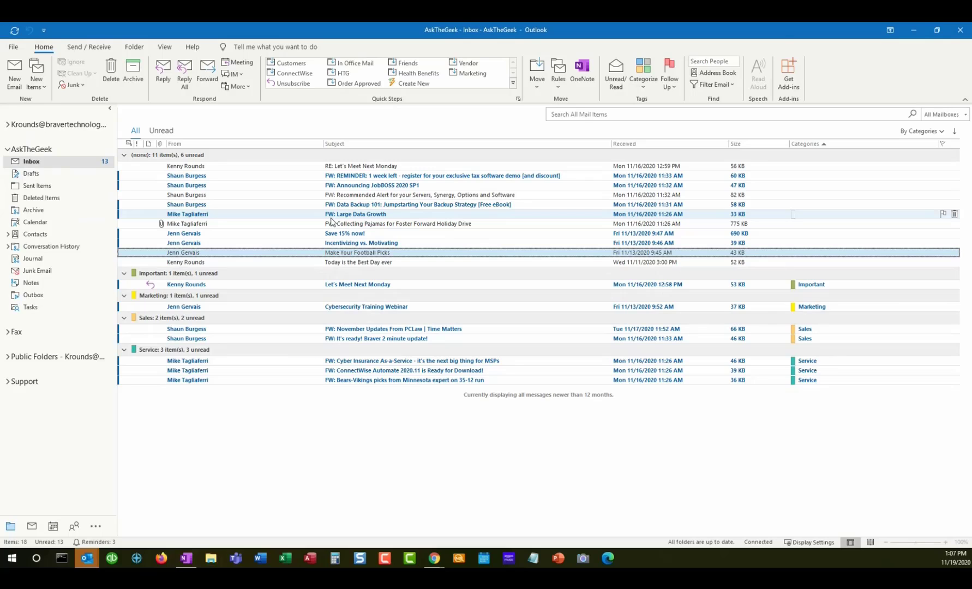
Create a new email to the colleague suggested for "k" with the subject "Can you look at this for me".
{"action": "left_click", "coordinate": [12, 83]}
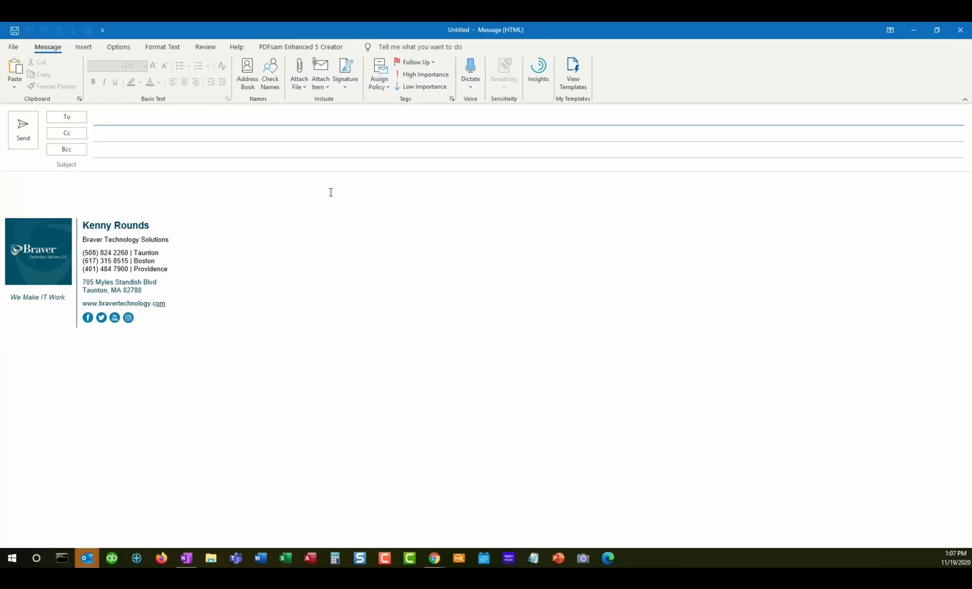
{"action": "left_click", "coordinate": [257, 119]}
{"action": "type", "text": "k"}
{"action": "key", "text": "Return"}
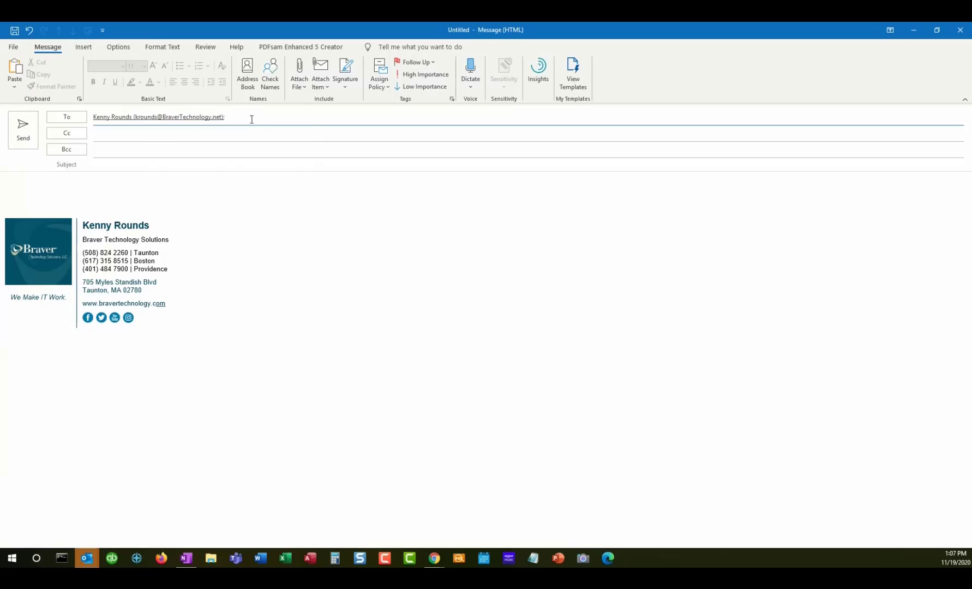
{"action": "left_click", "coordinate": [208, 161]}
{"action": "type", "text": "Can you "}
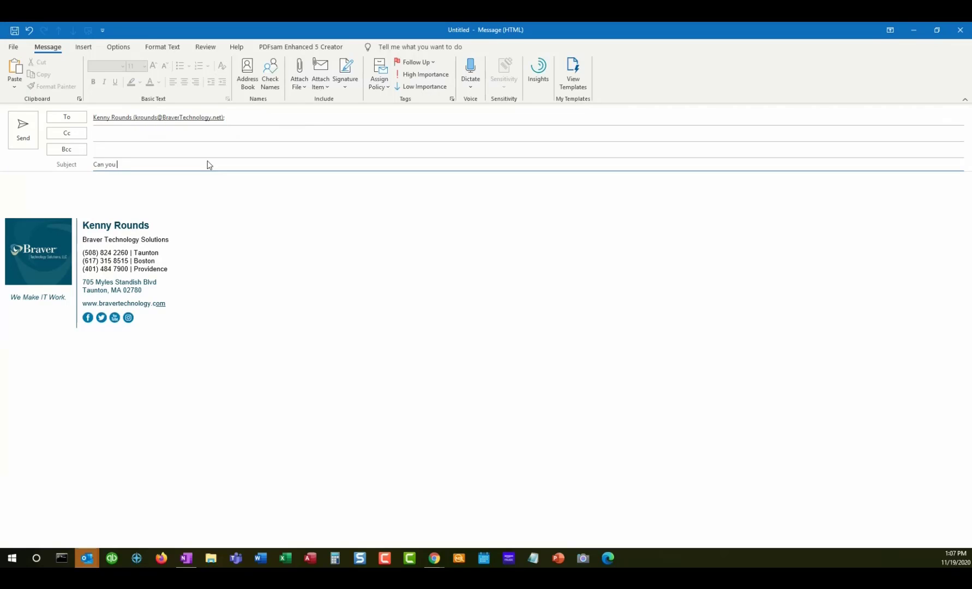
{"action": "type", "text": "look at this for me"}
Delay the message's delivery until 11/19/2020 at 8:30 AM, then discard the draft without saving.
{"action": "left_click", "coordinate": [116, 48]}
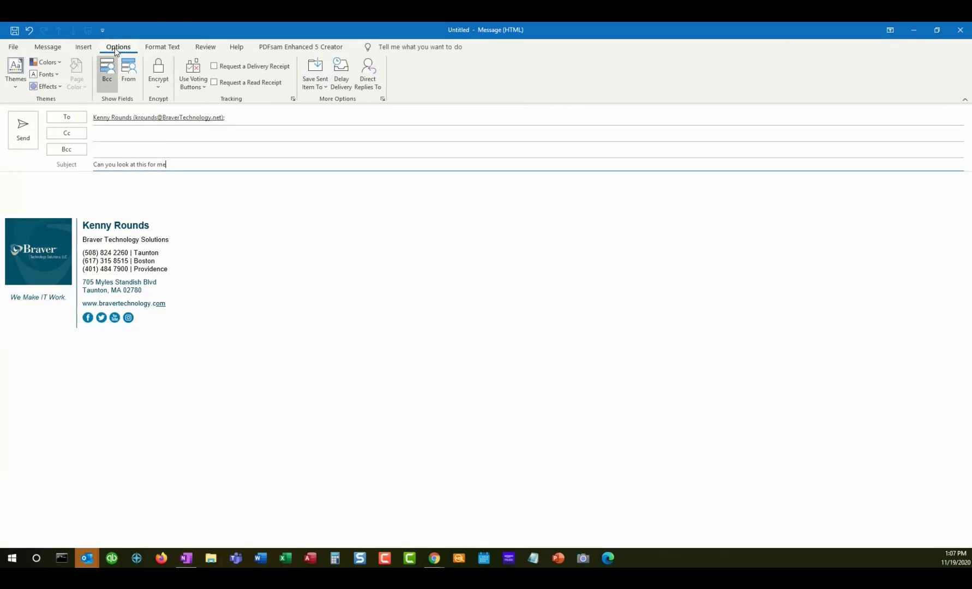
{"action": "left_click", "coordinate": [344, 81]}
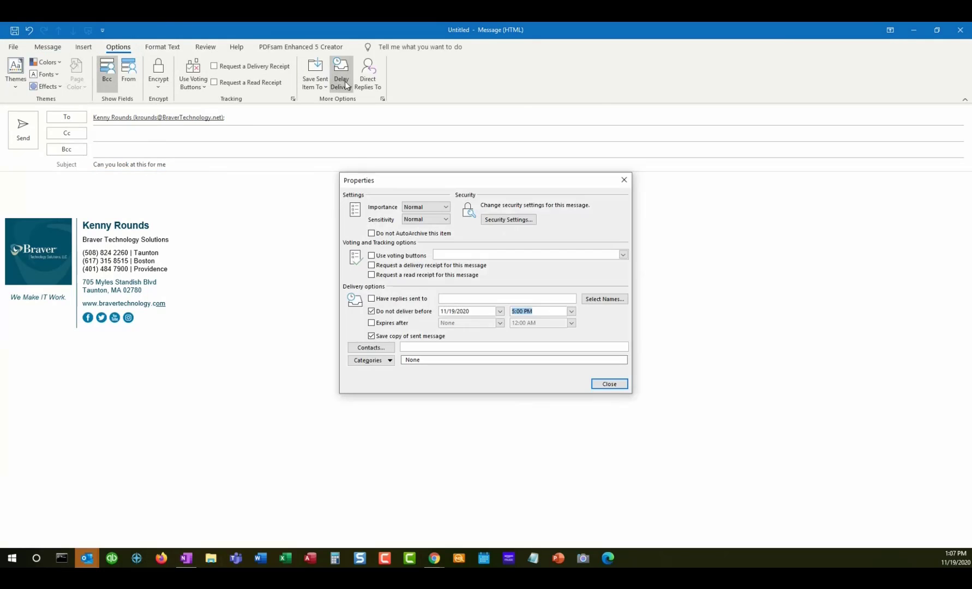
{"action": "left_click", "coordinate": [500, 312]}
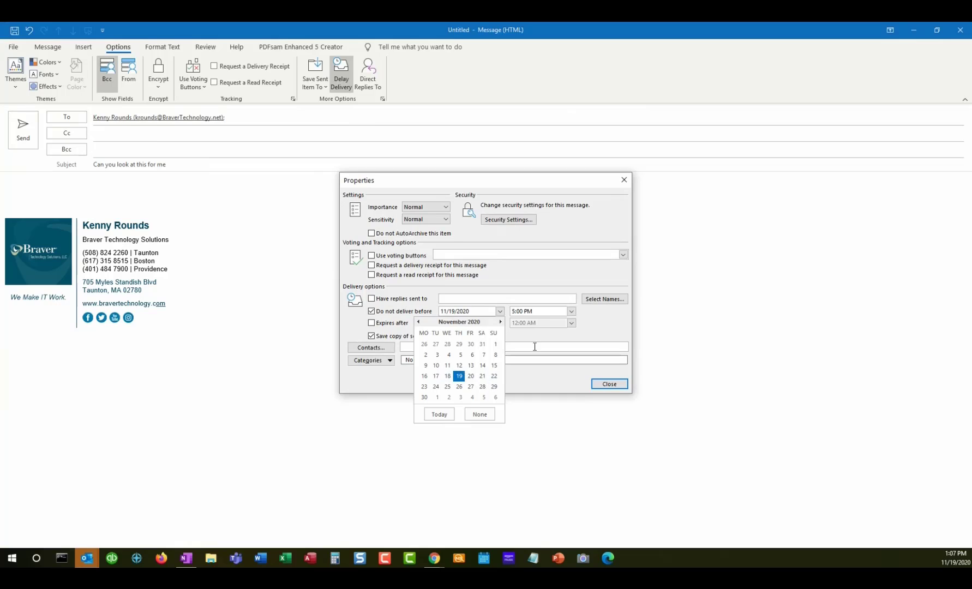
{"action": "left_click", "coordinate": [571, 312]}
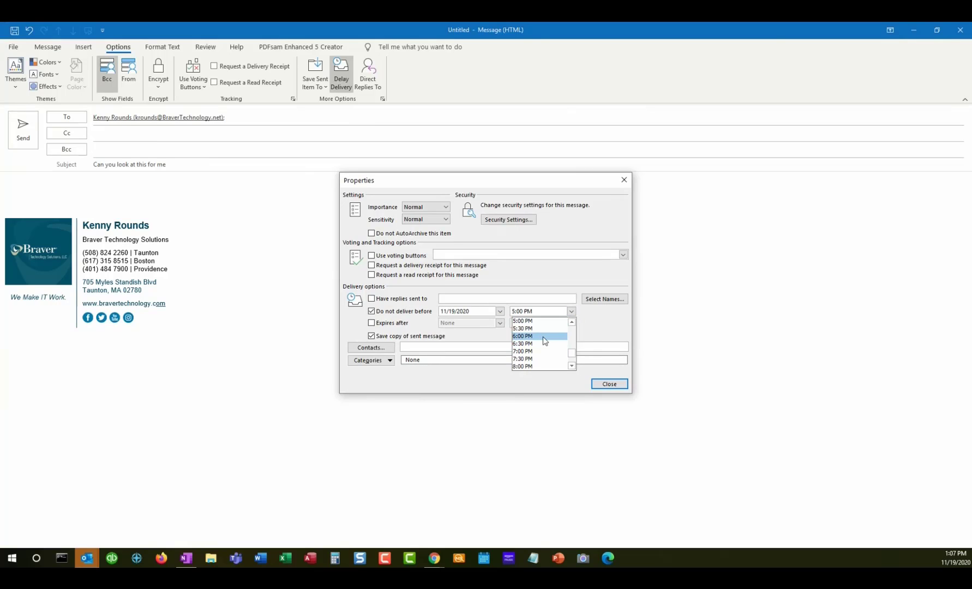
{"action": "left_click_drag", "start_coordinate": [572, 358], "coordinate": [571, 342]}
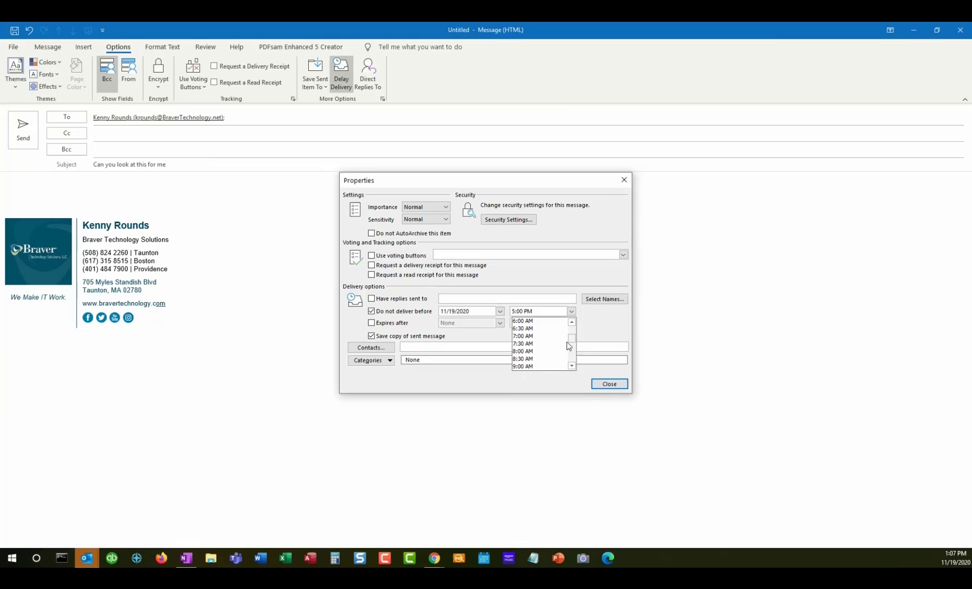
{"action": "left_click", "coordinate": [539, 360]}
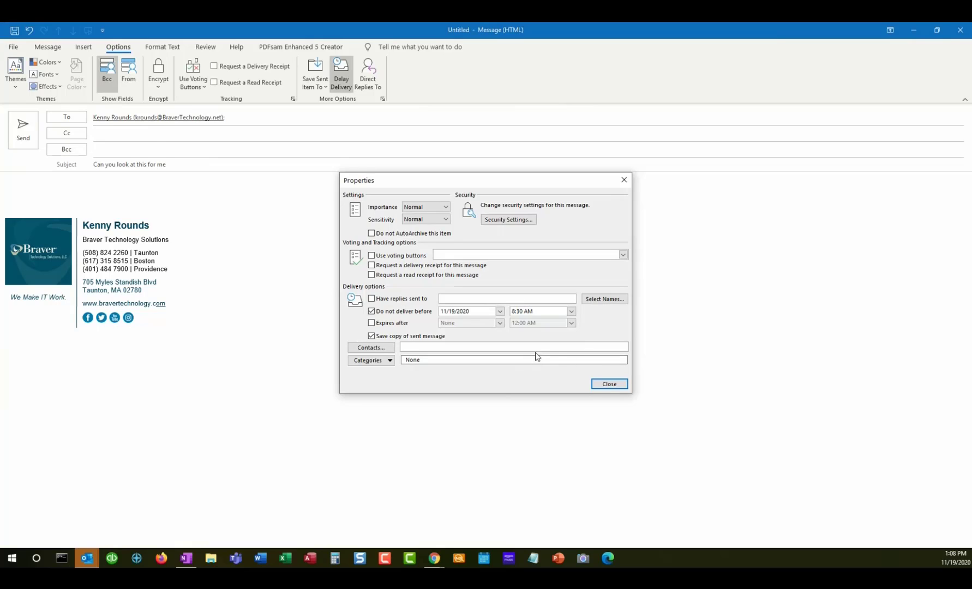
{"action": "left_click", "coordinate": [624, 180]}
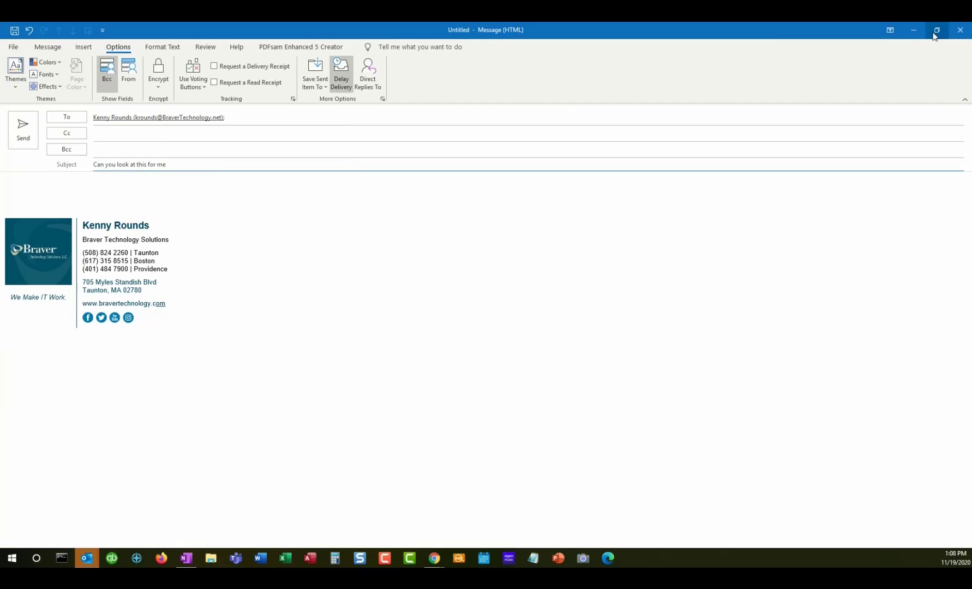
{"action": "left_click", "coordinate": [959, 30]}
{"action": "left_click", "coordinate": [485, 319]}
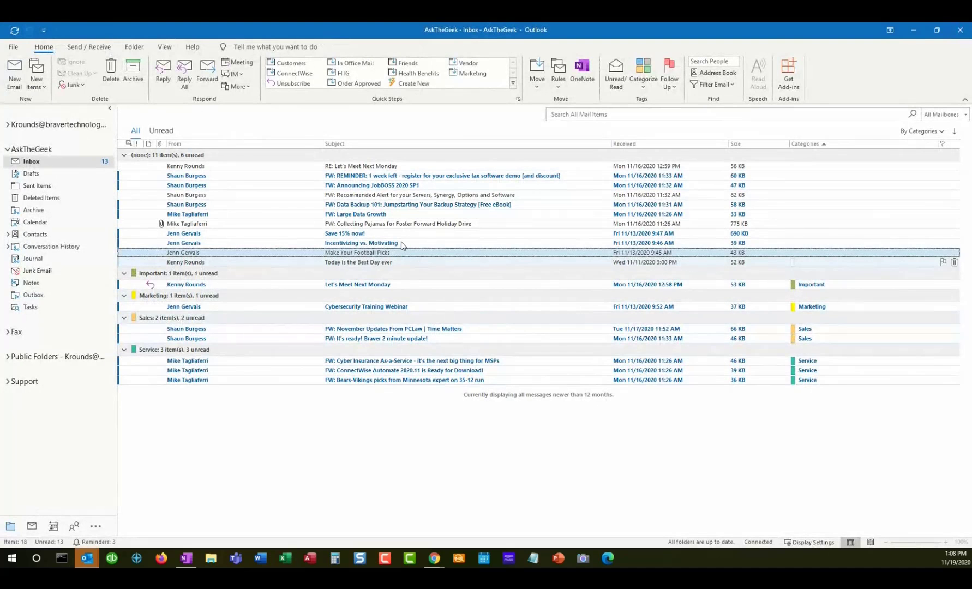
Create a meeting request from the "RE: Let's Meet Next Monday" email and review its quoted conversation and start date calendar.
{"action": "double_click", "coordinate": [414, 166]}
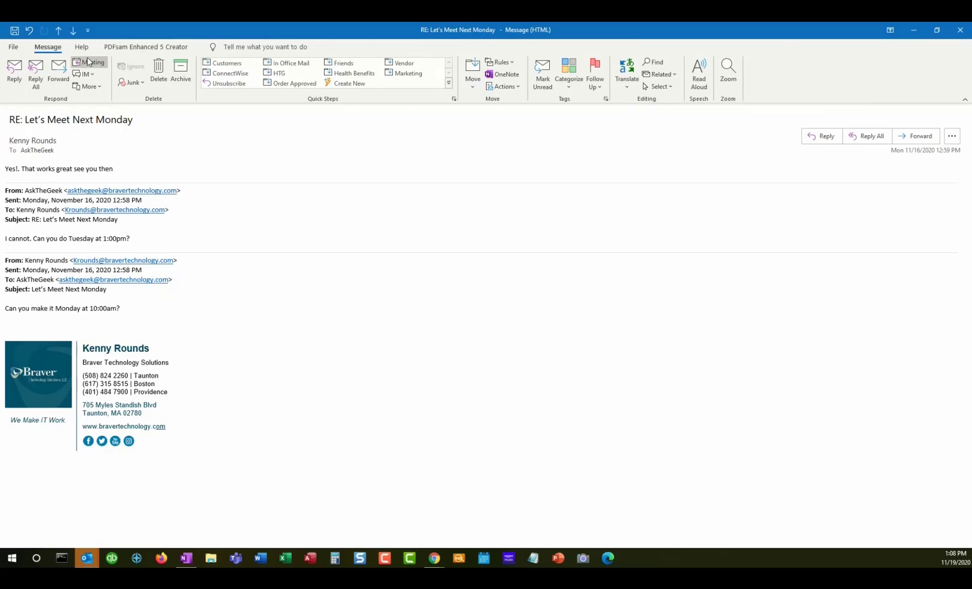
{"action": "left_click", "coordinate": [89, 62]}
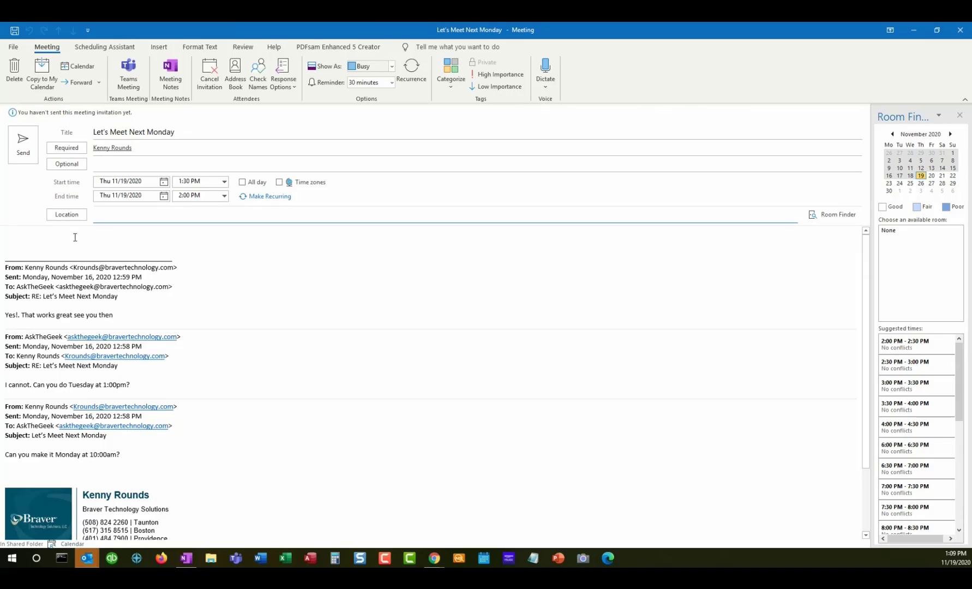
{"action": "mouse_move", "coordinate": [67, 241]}
{"action": "left_mouse_down"}
{"action": "mouse_move", "coordinate": [295, 426]}
{"action": "mouse_move", "coordinate": [303, 497]}
{"action": "left_mouse_up"}
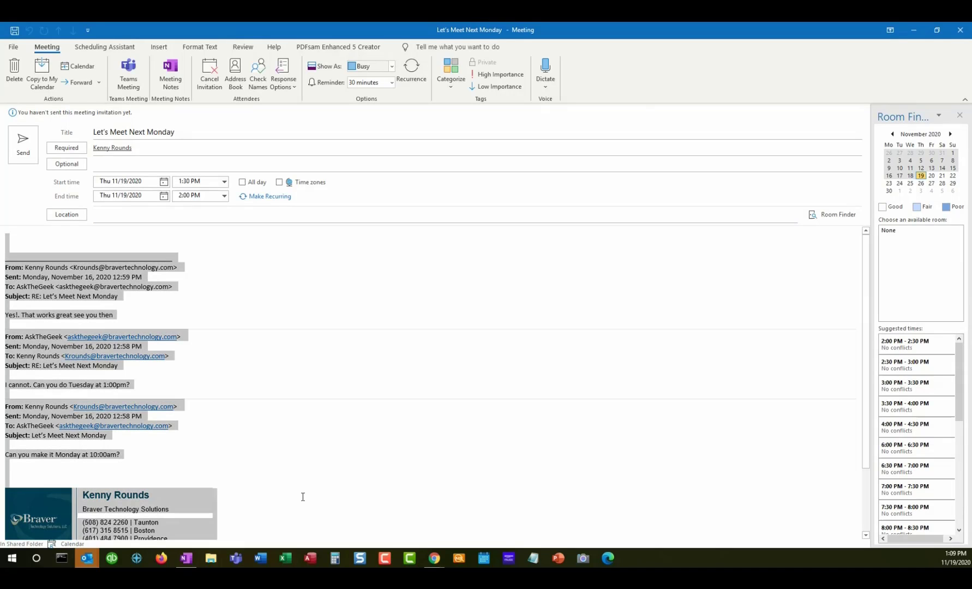
{"action": "left_click", "coordinate": [135, 242]}
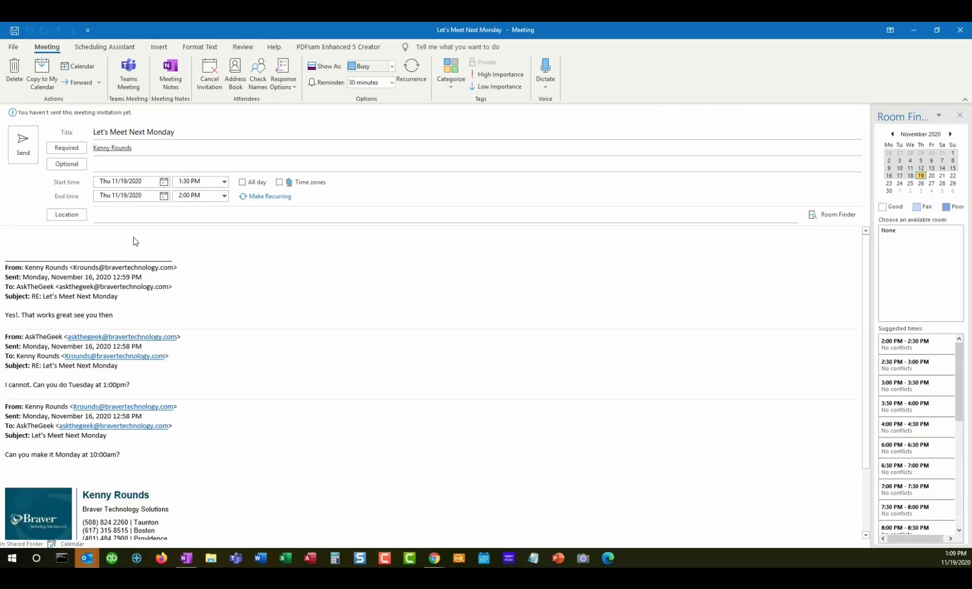
{"action": "left_click", "coordinate": [163, 181]}
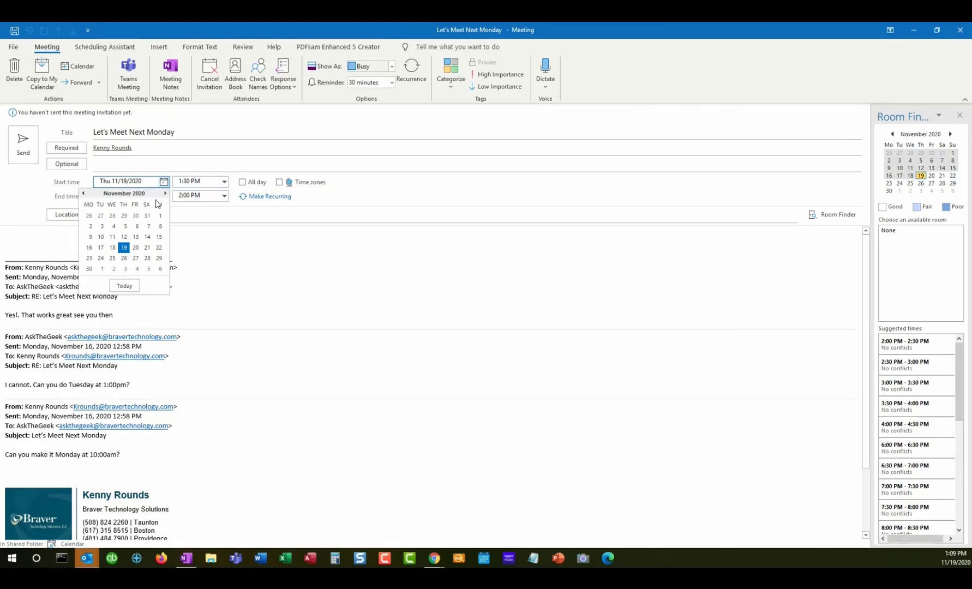
{"action": "left_click", "coordinate": [244, 249]}
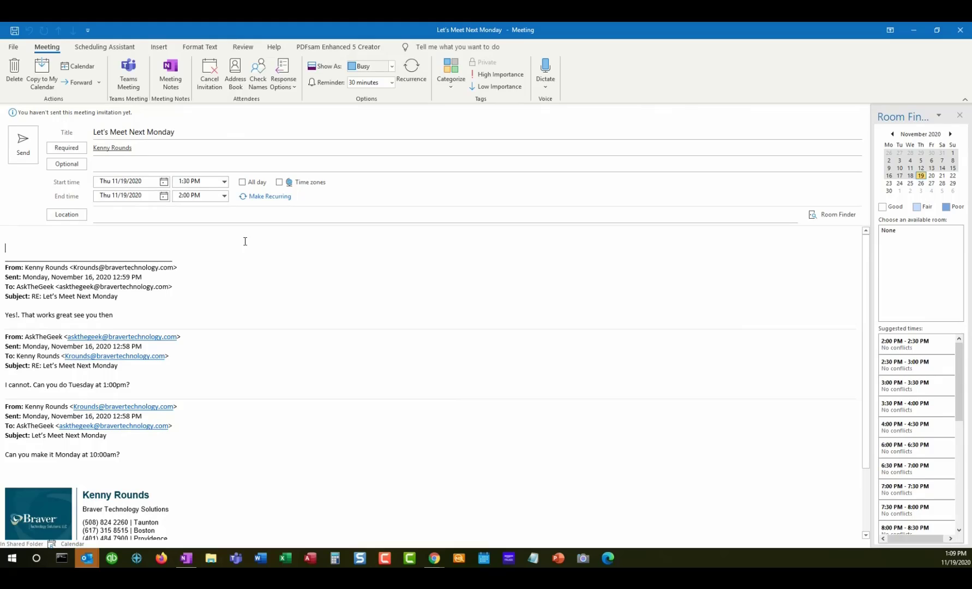
{"action": "left_click", "coordinate": [97, 241]}
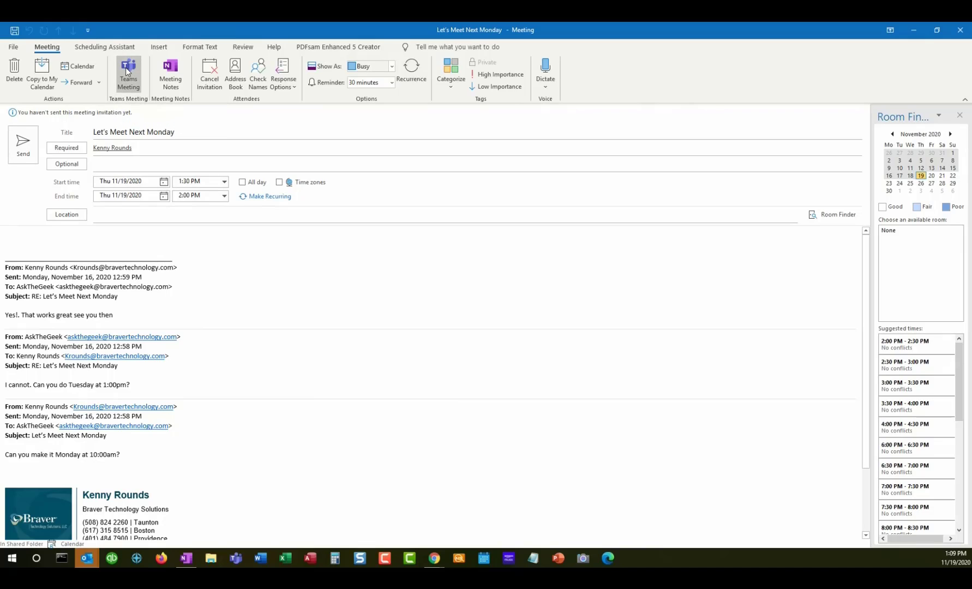
Add a Teams meeting to the "Let's Meet Next Monday" request, then close it without saving changes.
{"action": "left_click", "coordinate": [126, 71]}
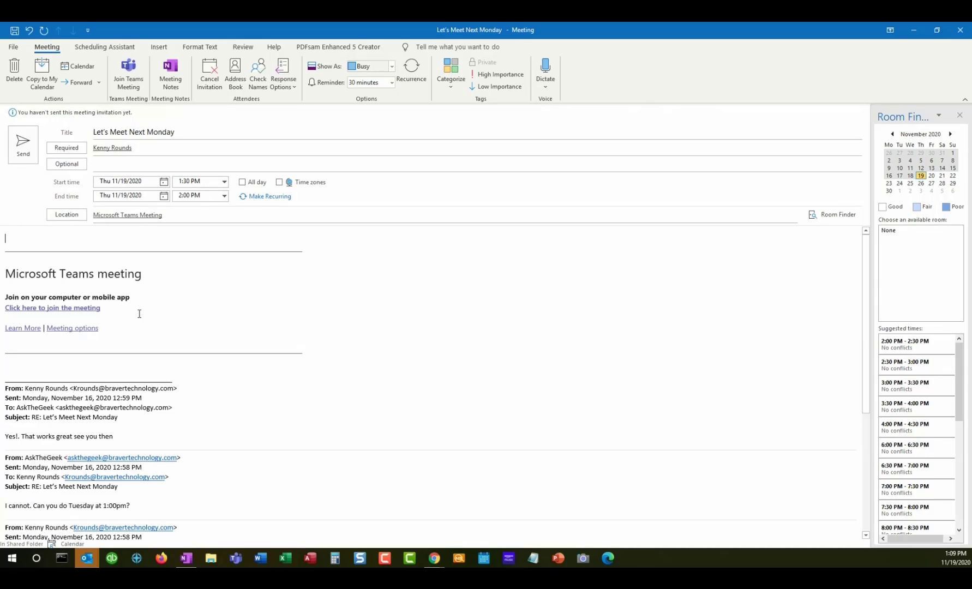
{"action": "left_click", "coordinate": [954, 30]}
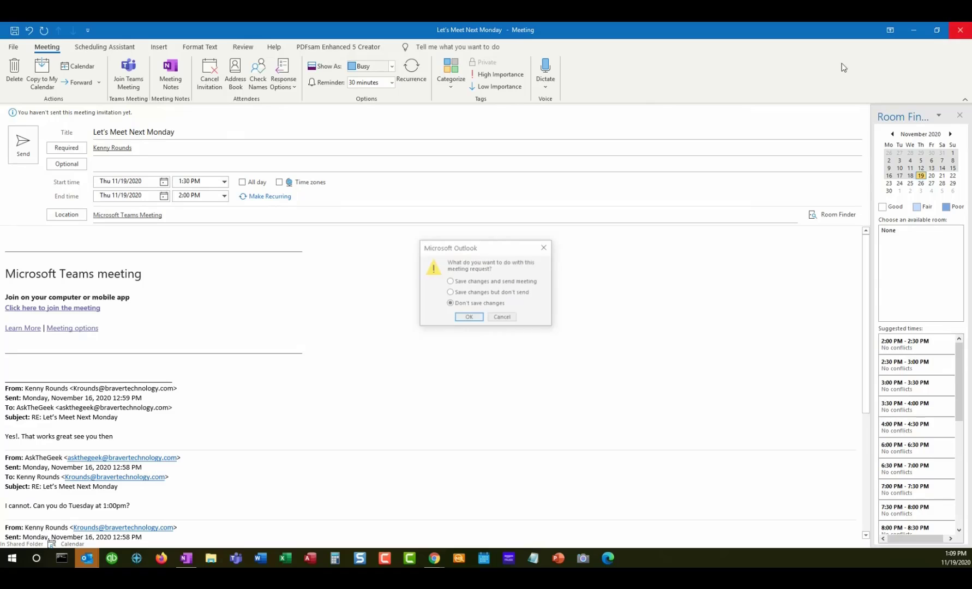
{"action": "left_click", "coordinate": [472, 316]}
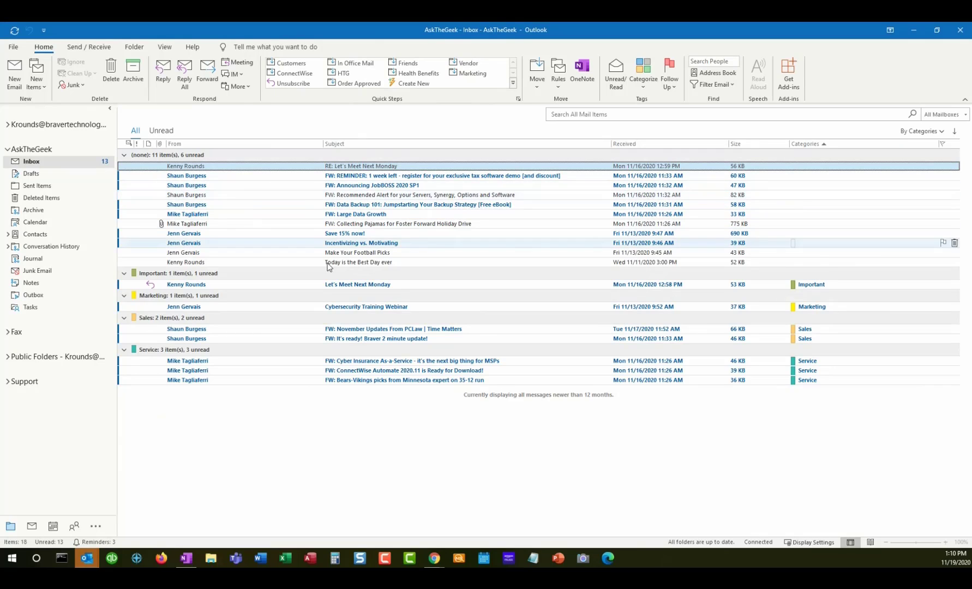
Create a meeting request from the "Make Your Football Picks" email and set its start date to Friday 11/20/2020.
{"action": "left_click", "coordinate": [358, 252]}
{"action": "double_click", "coordinate": [358, 253]}
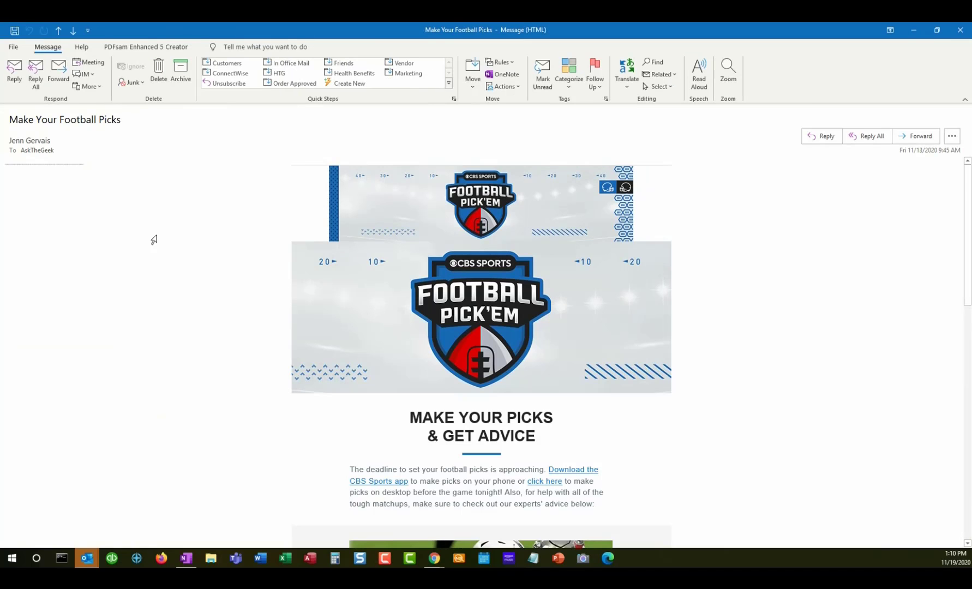
{"action": "left_click", "coordinate": [95, 66]}
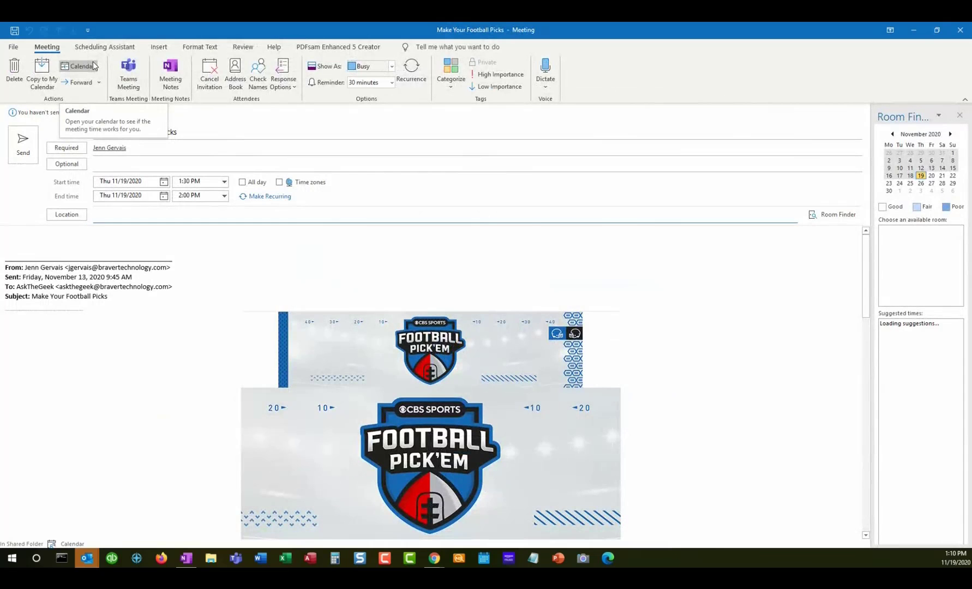
{"action": "left_click", "coordinate": [138, 245]}
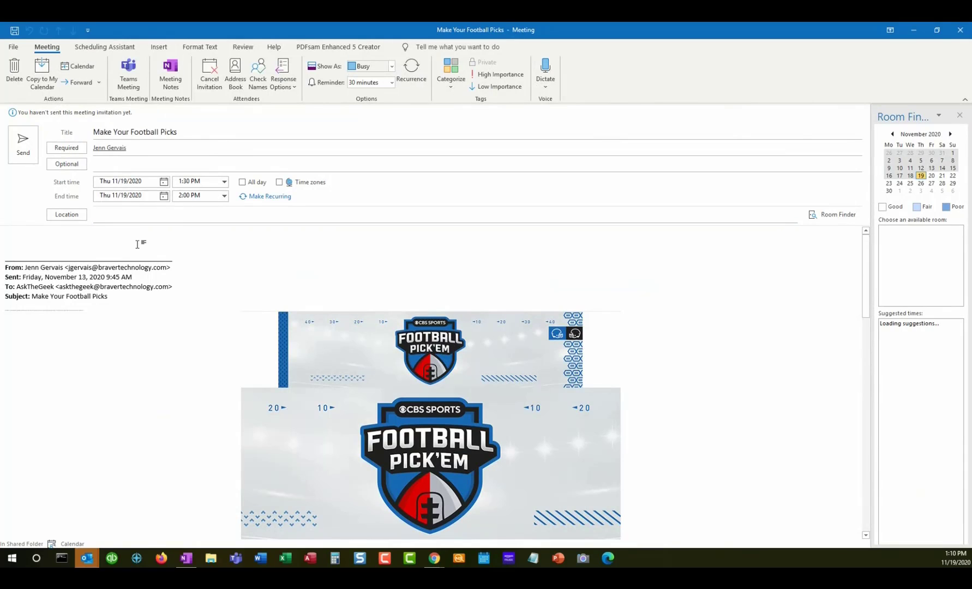
{"action": "left_click", "coordinate": [164, 181]}
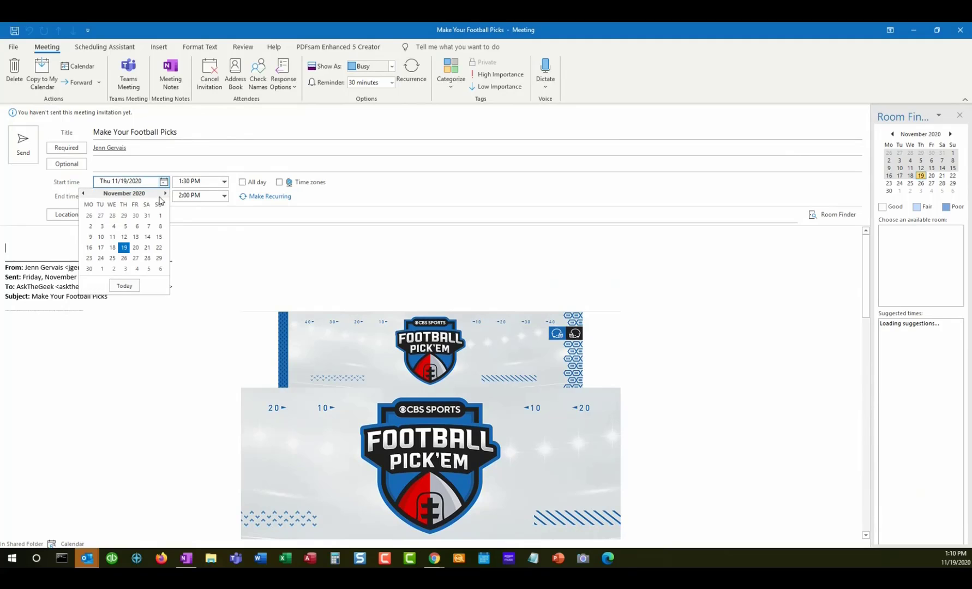
{"action": "left_click", "coordinate": [136, 248]}
Cancel the attendee invitation to turn the request into a plain appointment, then close it without saving.
{"action": "left_click", "coordinate": [208, 77]}
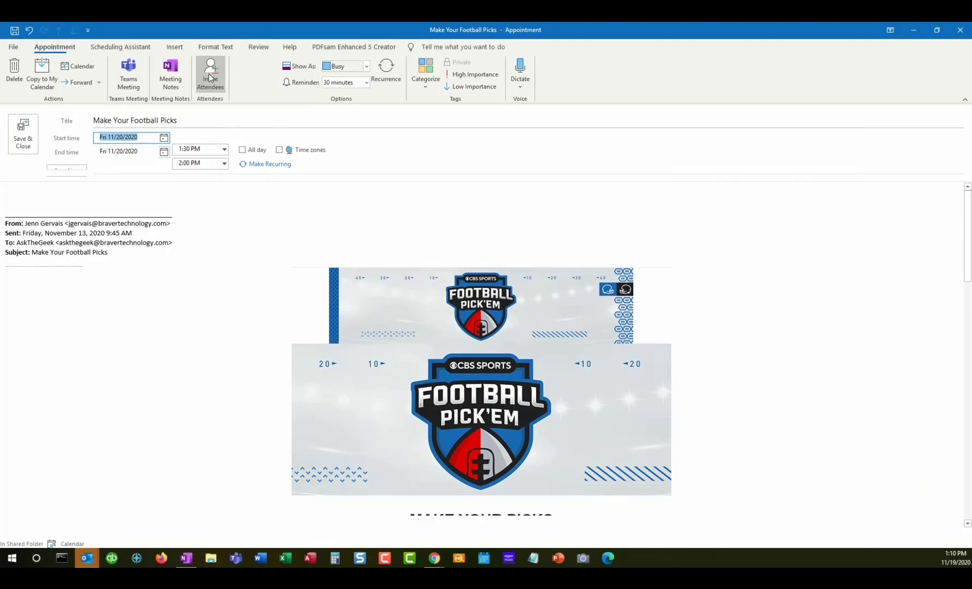
{"action": "left_click", "coordinate": [144, 199]}
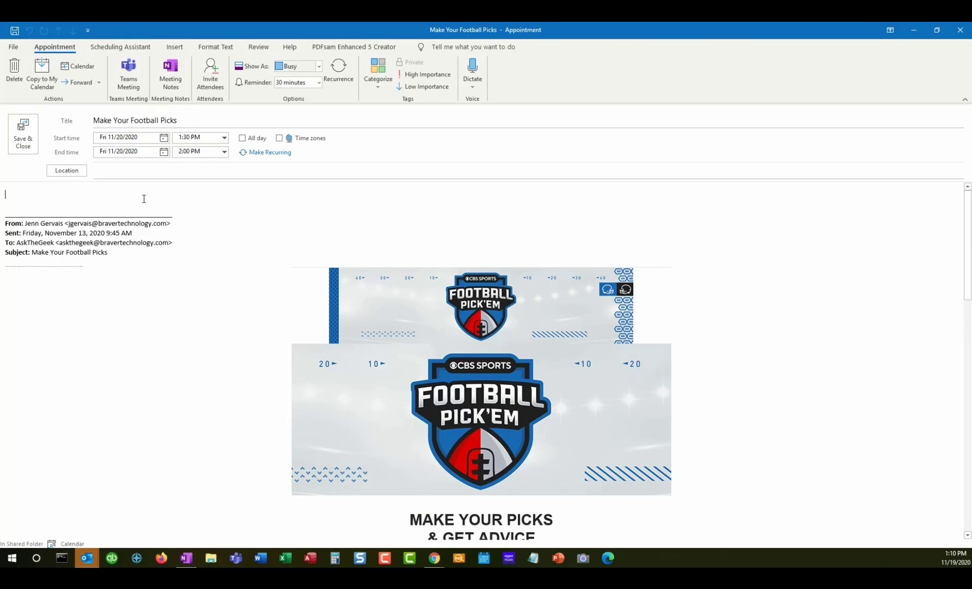
{"action": "left_click", "coordinate": [960, 34]}
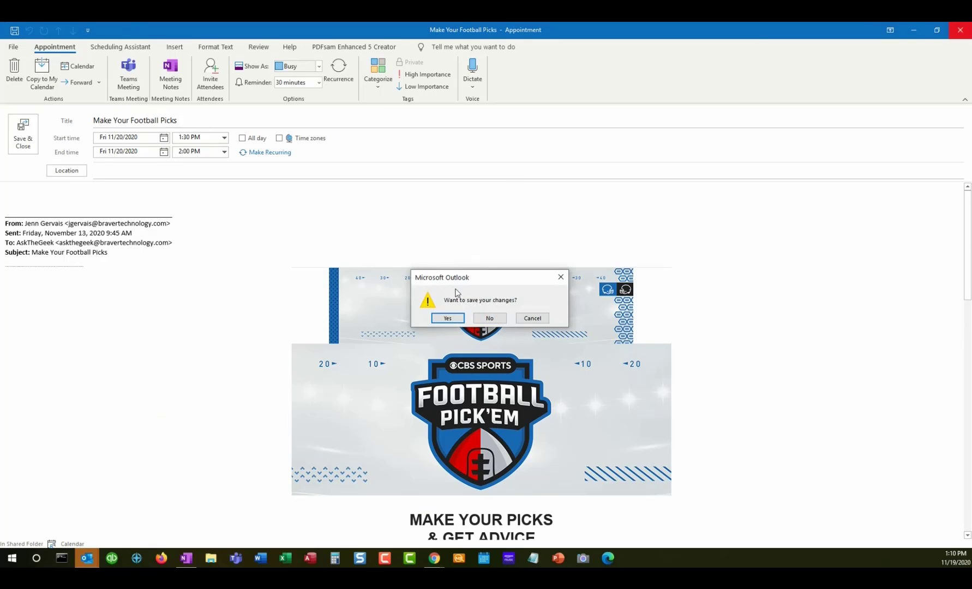
{"action": "left_click", "coordinate": [481, 317]}
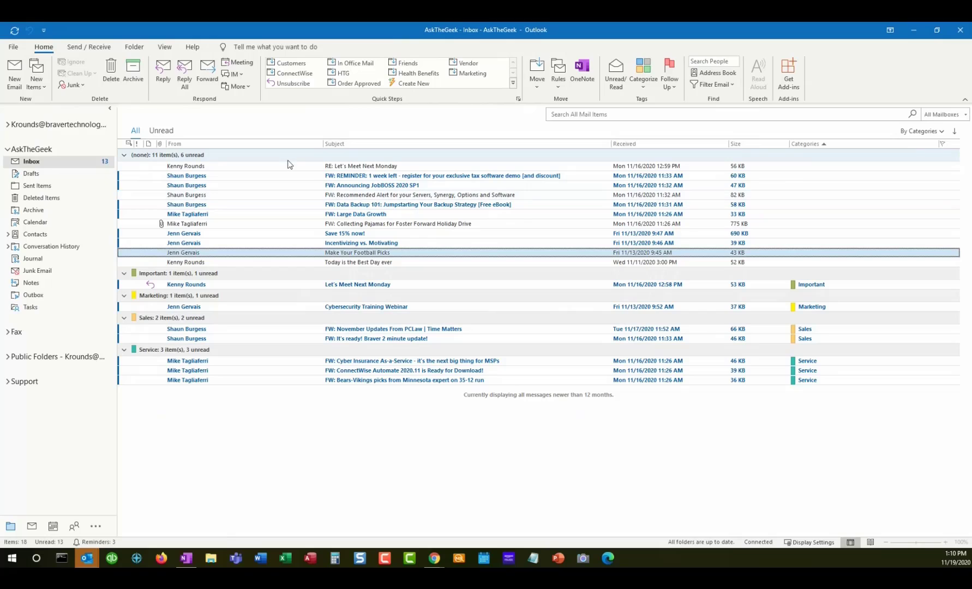
Create a new email and replace its signature with "HTML 2019 Secure", which includes the Securemail keyword.
{"action": "left_click", "coordinate": [282, 167]}
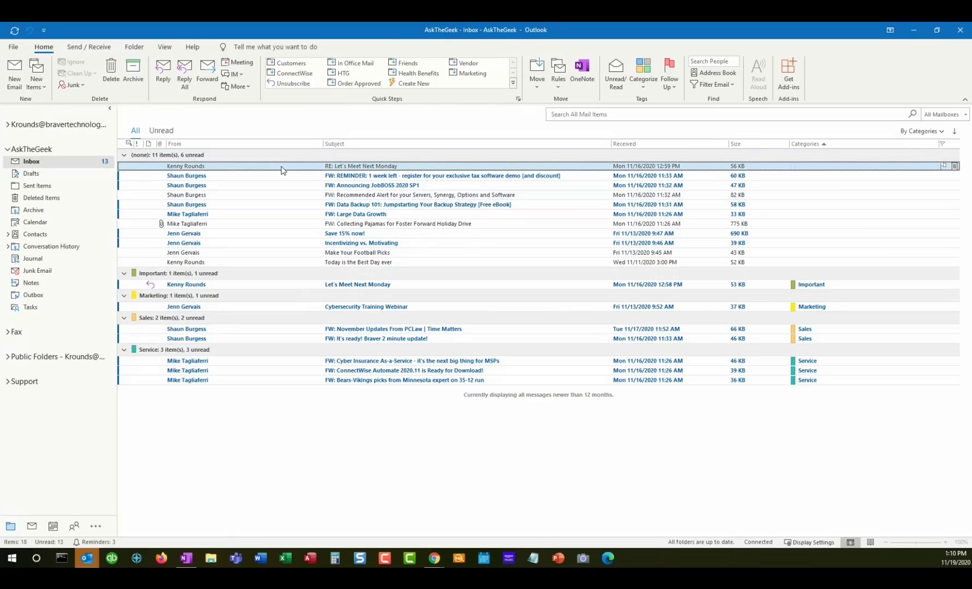
{"action": "left_click", "coordinate": [15, 82]}
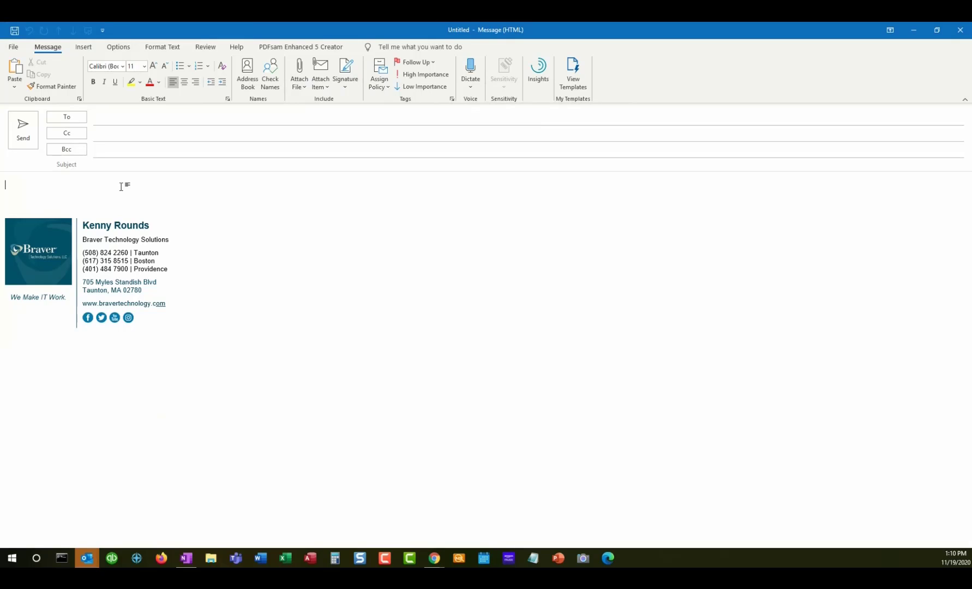
{"action": "left_click", "coordinate": [102, 196]}
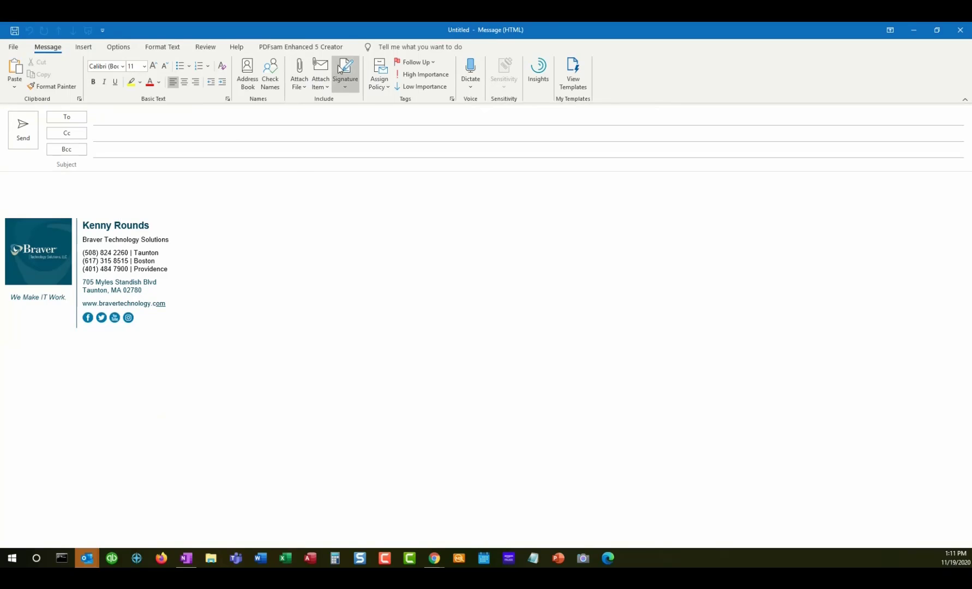
{"action": "left_click", "coordinate": [348, 86]}
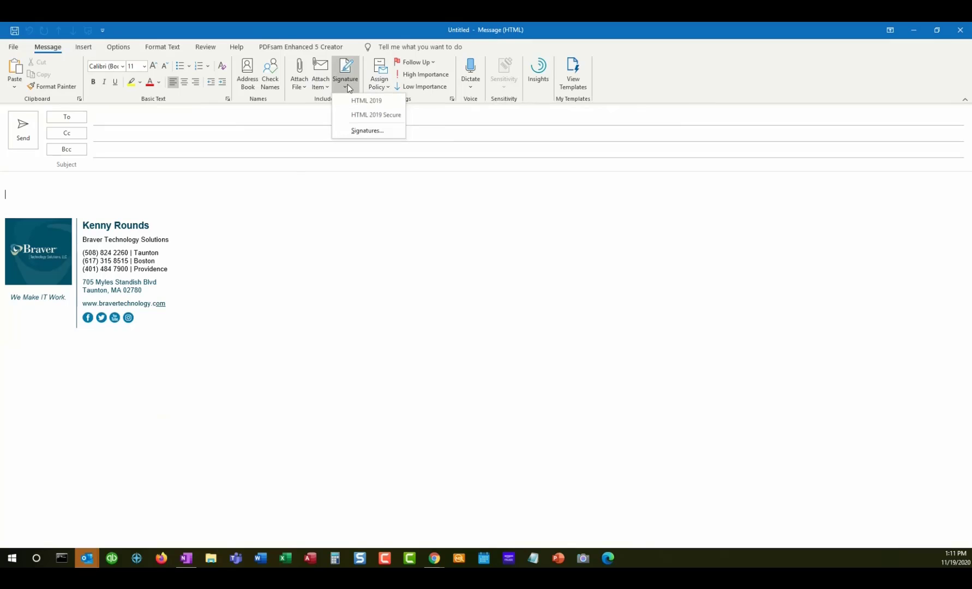
{"action": "left_click", "coordinate": [389, 116]}
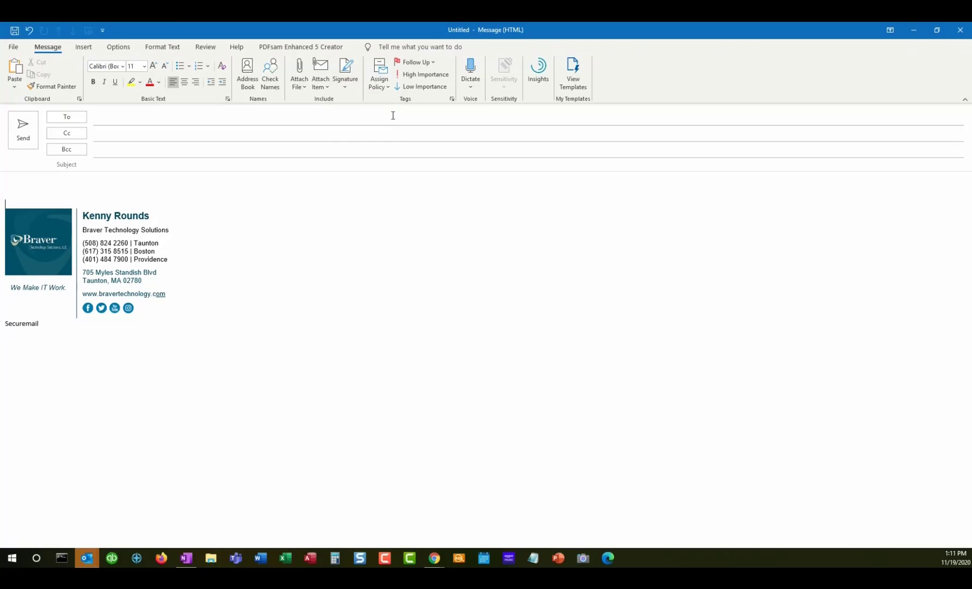
{"action": "double_click", "coordinate": [32, 324]}
{"action": "left_click", "coordinate": [179, 377]}
{"action": "left_click", "coordinate": [64, 182]}
Create a message template titled "Secure" with the body text "Securemail" and save it.
{"action": "left_click", "coordinate": [570, 80]}
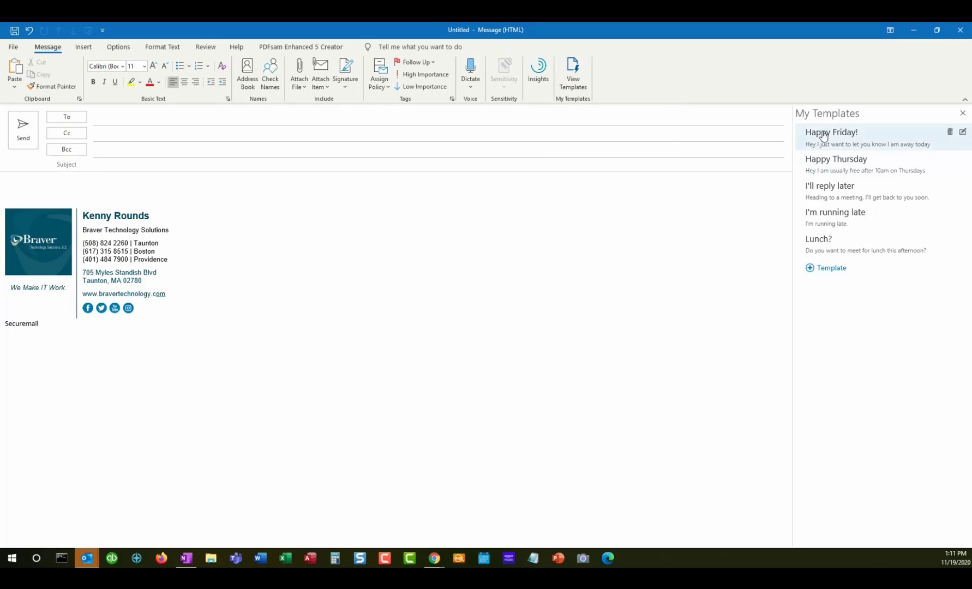
{"action": "left_click", "coordinate": [831, 268]}
{"action": "left_click", "coordinate": [825, 181]}
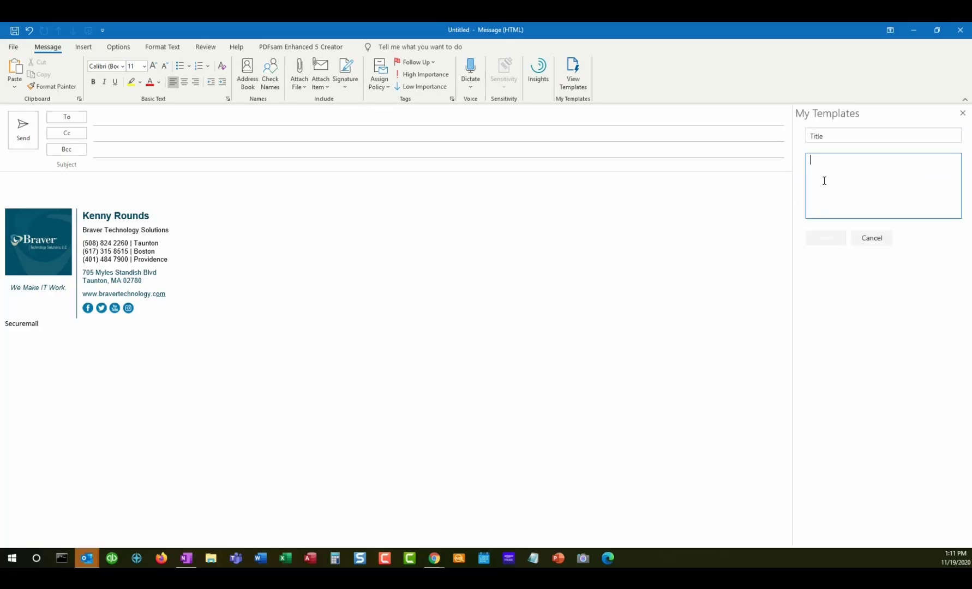
{"action": "type", "text": "Securemail"}
{"action": "left_click", "coordinate": [839, 139]}
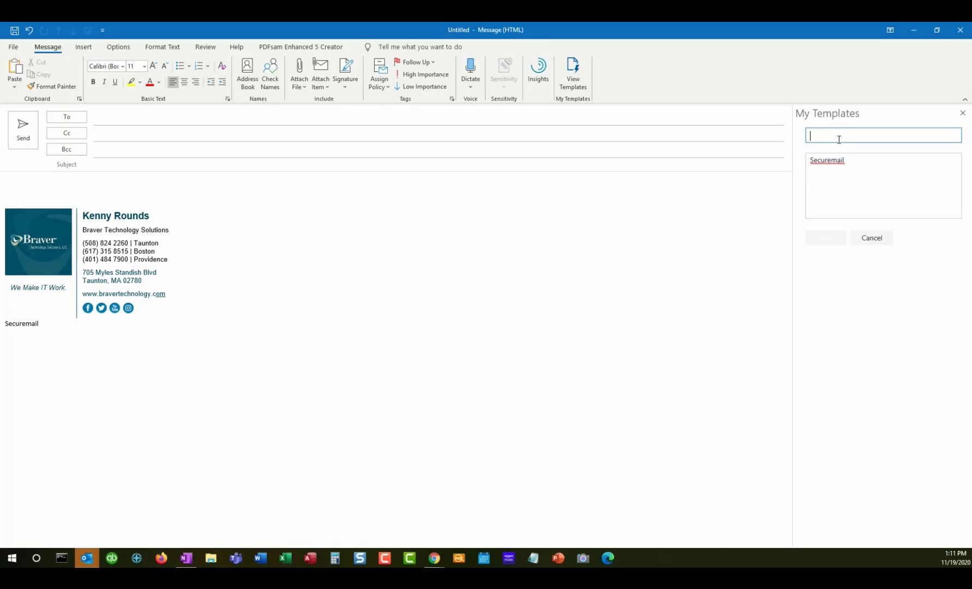
{"action": "type", "text": "Secure"}
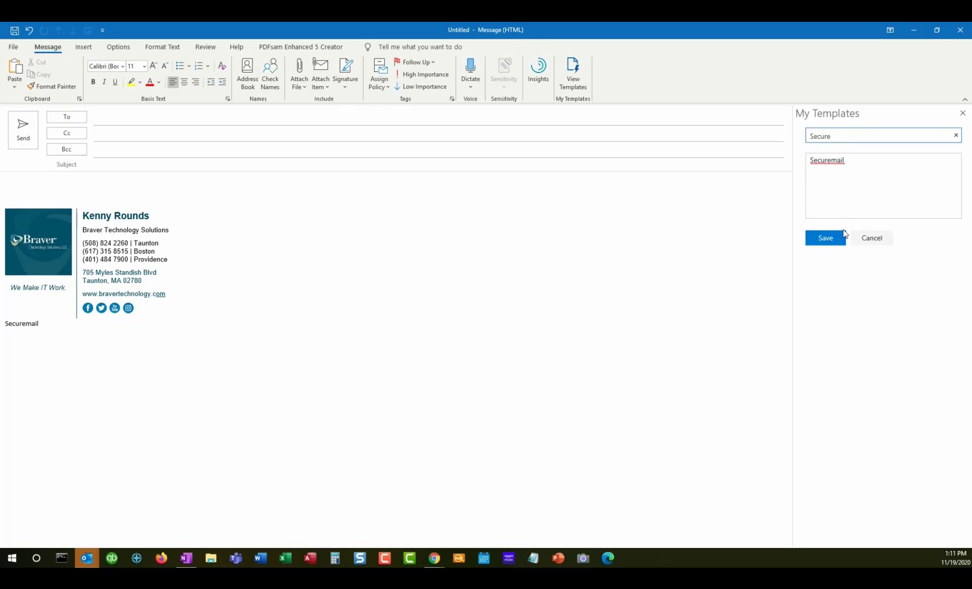
{"action": "left_click", "coordinate": [826, 238]}
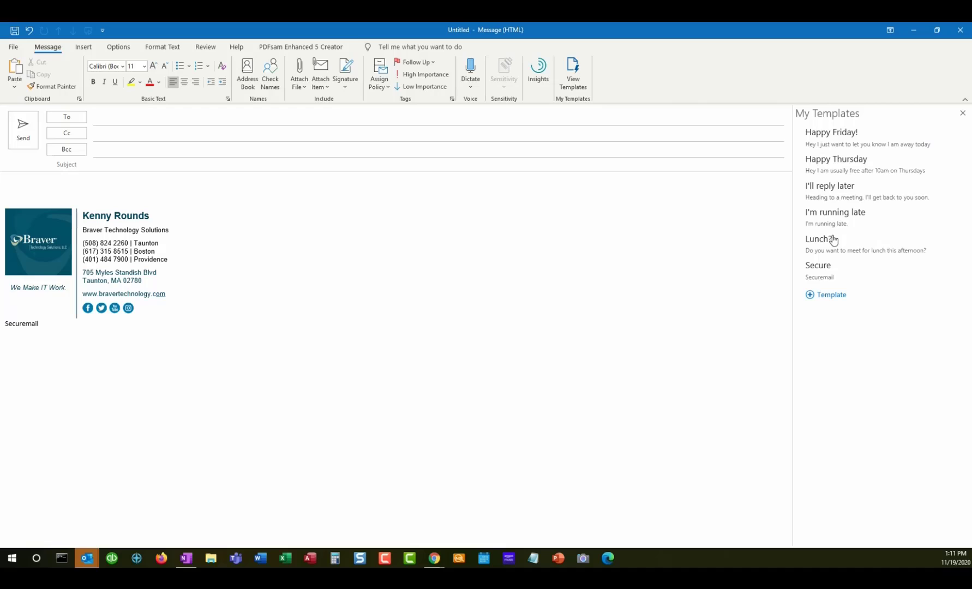
Insert the "Secure" template into the message body, then replace the inserted text with "This is a great day to here".
{"action": "left_click", "coordinate": [858, 281]}
{"action": "double_click", "coordinate": [46, 185]}
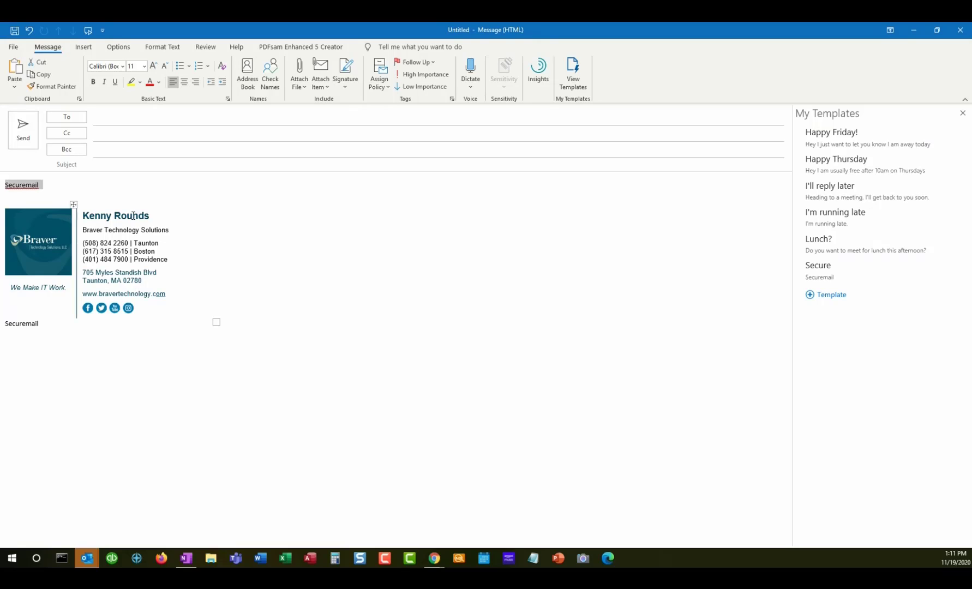
{"action": "type", "text": "This is a great day to"}
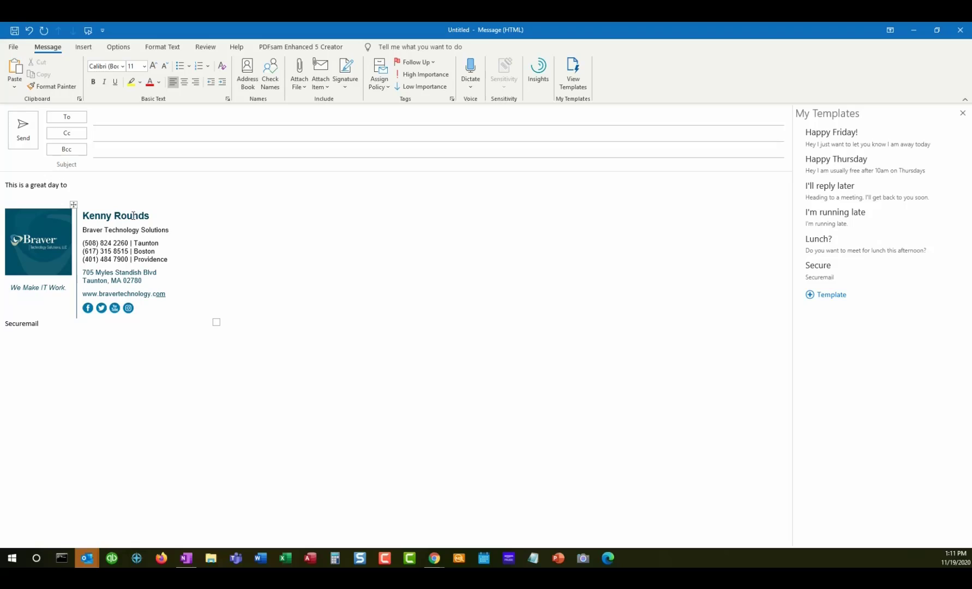
{"action": "type", "text": " here"}
Have the body sentence read aloud, then insert the missing word "be" before "here".
{"action": "triple_click", "coordinate": [53, 175]}
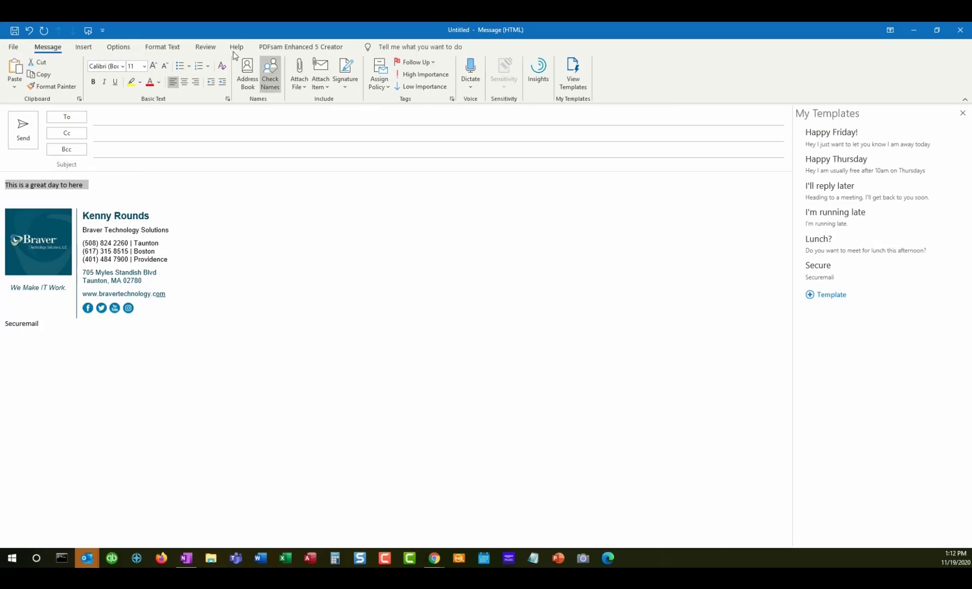
{"action": "left_click", "coordinate": [206, 48]}
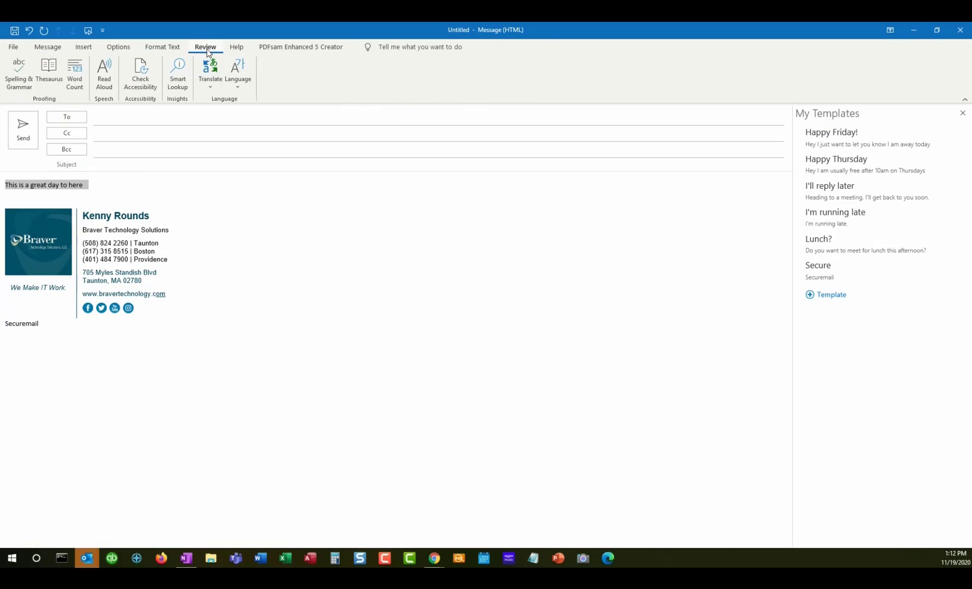
{"action": "left_click", "coordinate": [99, 81]}
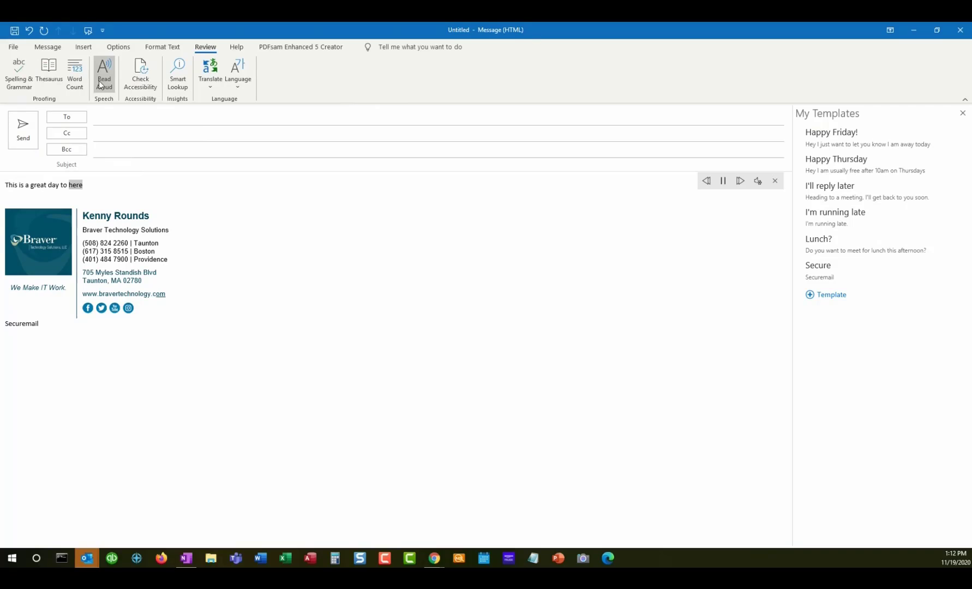
{"action": "left_click", "coordinate": [105, 182]}
{"action": "type", "text": "be"}
Have the corrected sentence read aloud, then close the message without saving changes.
{"action": "left_click_drag", "start_coordinate": [103, 182], "coordinate": [10, 185]}
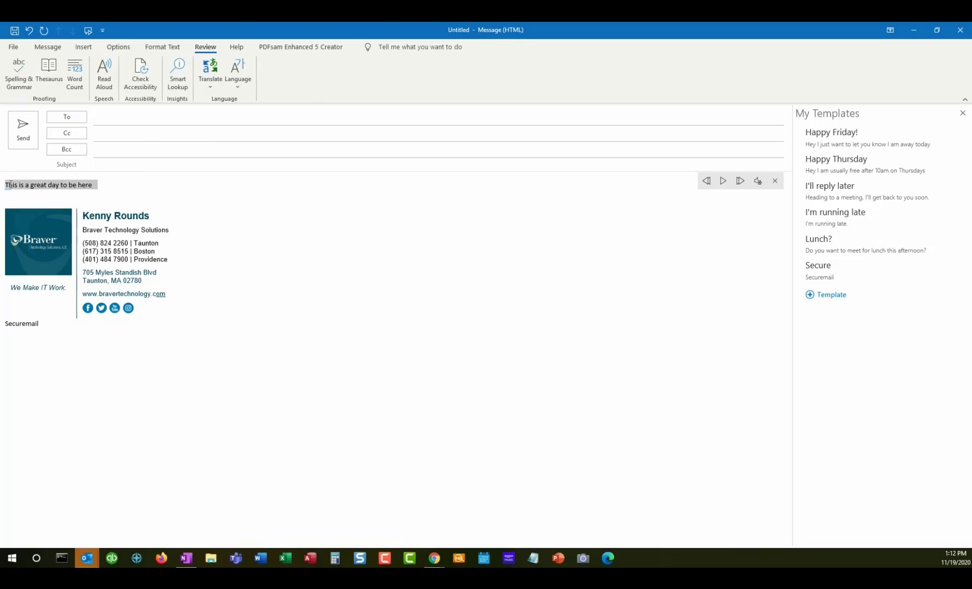
{"action": "left_click", "coordinate": [103, 74]}
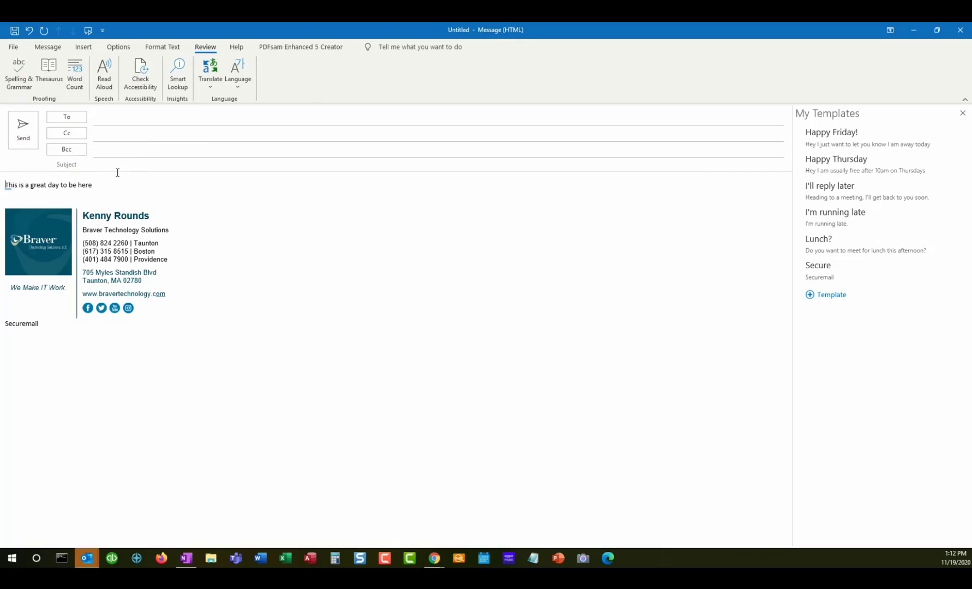
{"action": "triple_click", "coordinate": [89, 184]}
{"action": "left_click", "coordinate": [104, 75]}
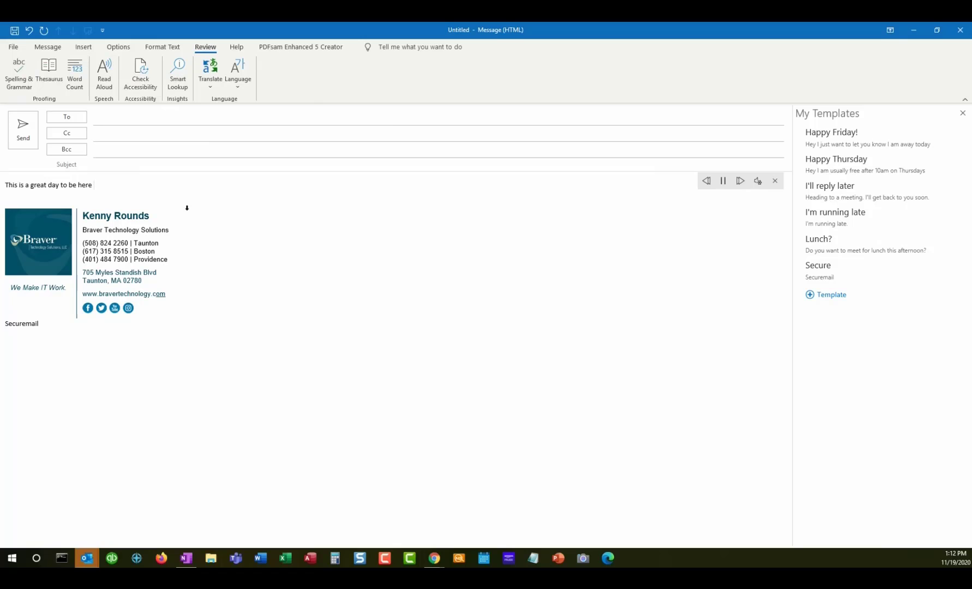
{"action": "left_click", "coordinate": [960, 31]}
{"action": "left_click", "coordinate": [490, 318]}
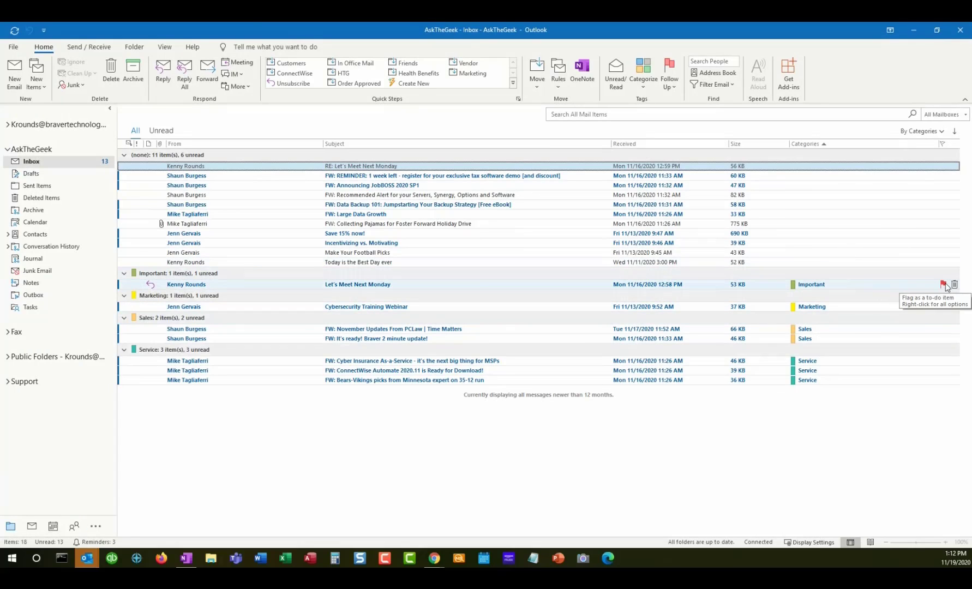
Flag the "Let's Meet Next Monday" email as a to-do item and add the Sales category to it.
{"action": "left_click", "coordinate": [944, 285]}
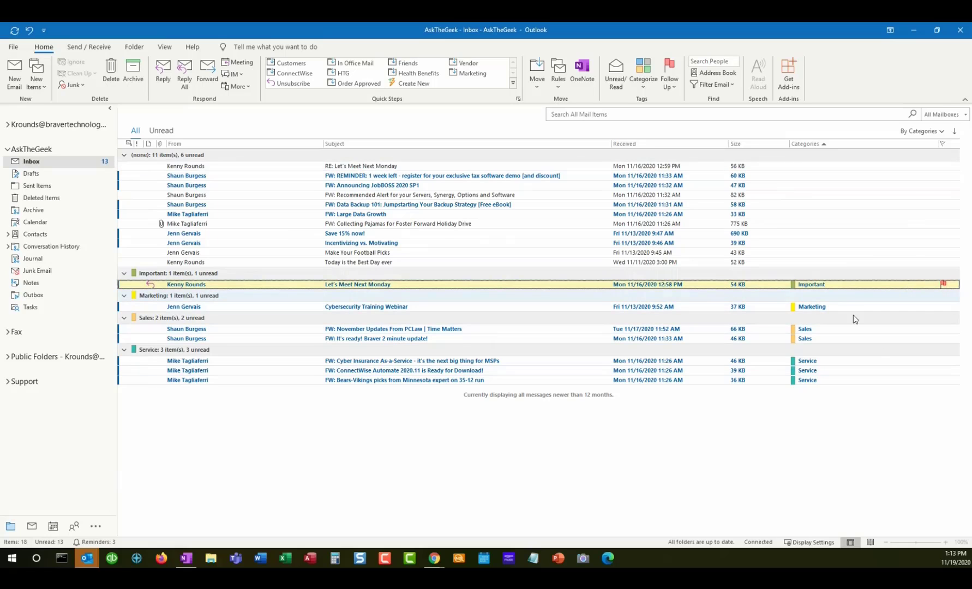
{"action": "right_click", "coordinate": [807, 287]}
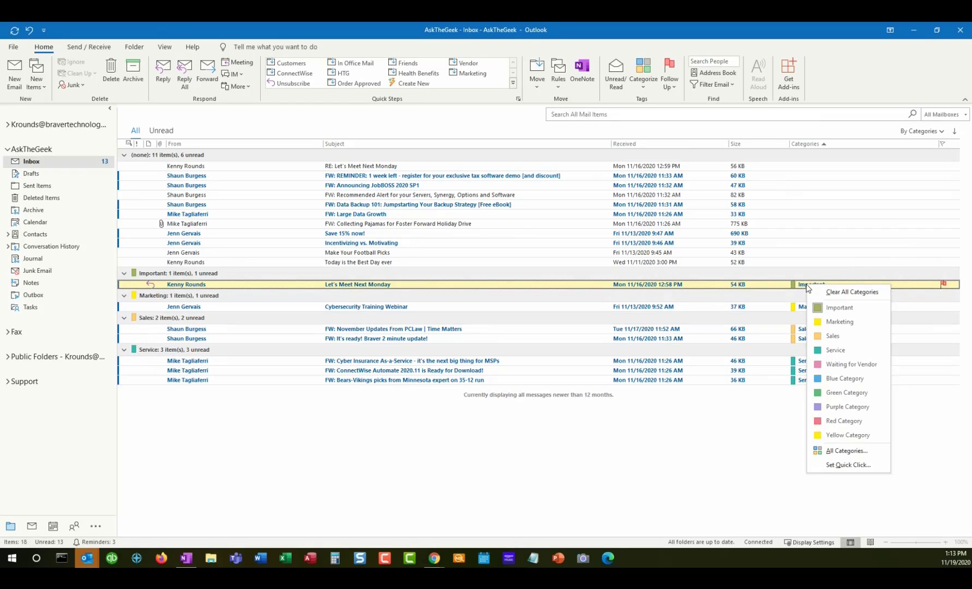
{"action": "left_click", "coordinate": [836, 340]}
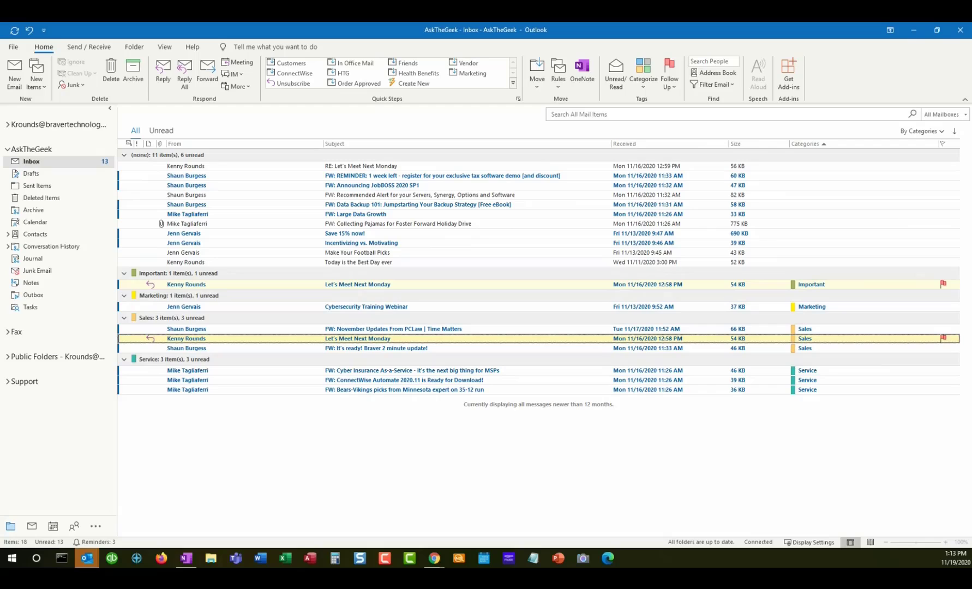
{"action": "left_click", "coordinate": [434, 557]}
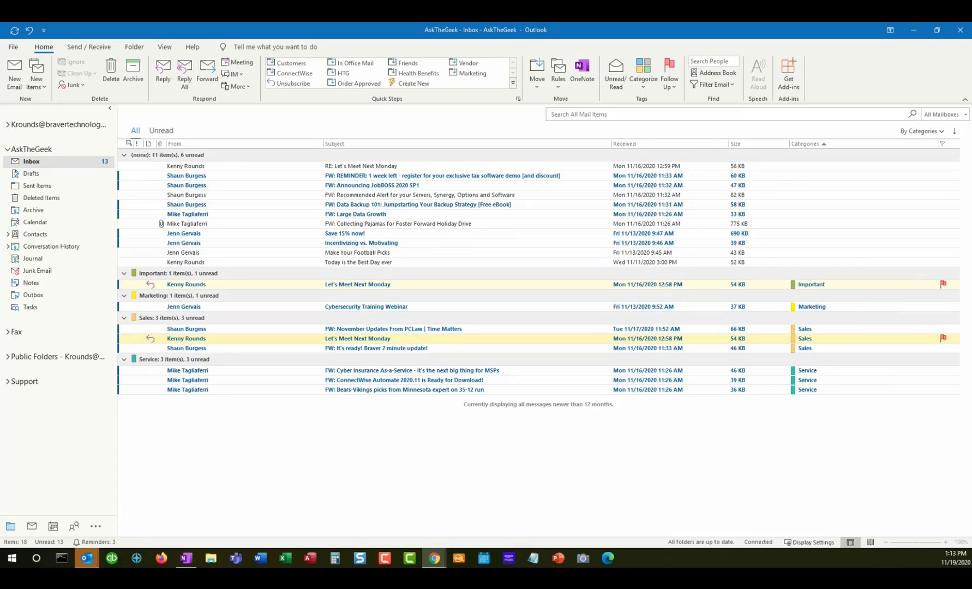
{"action": "left_click", "coordinate": [533, 558]}
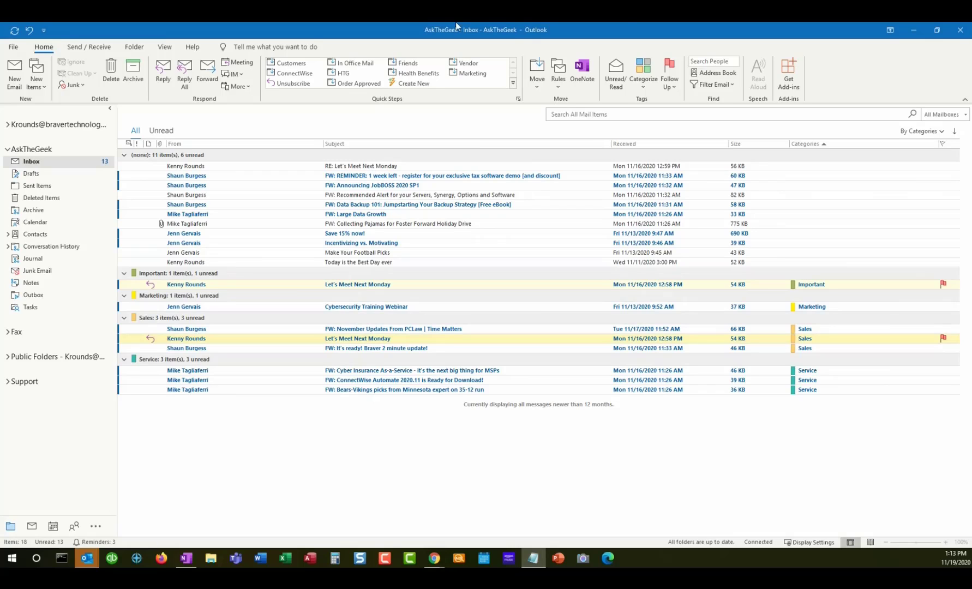
{"action": "left_click", "coordinate": [629, 24]}
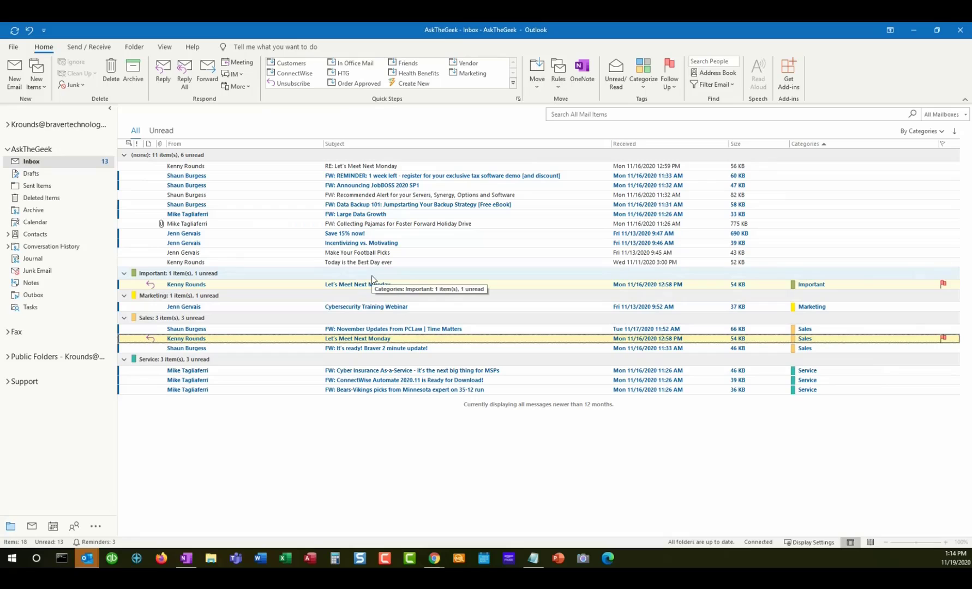
Look at the blank new Quick Step form, then review the actions defined in the Unsubscribe Quick Step.
{"action": "left_click", "coordinate": [418, 85]}
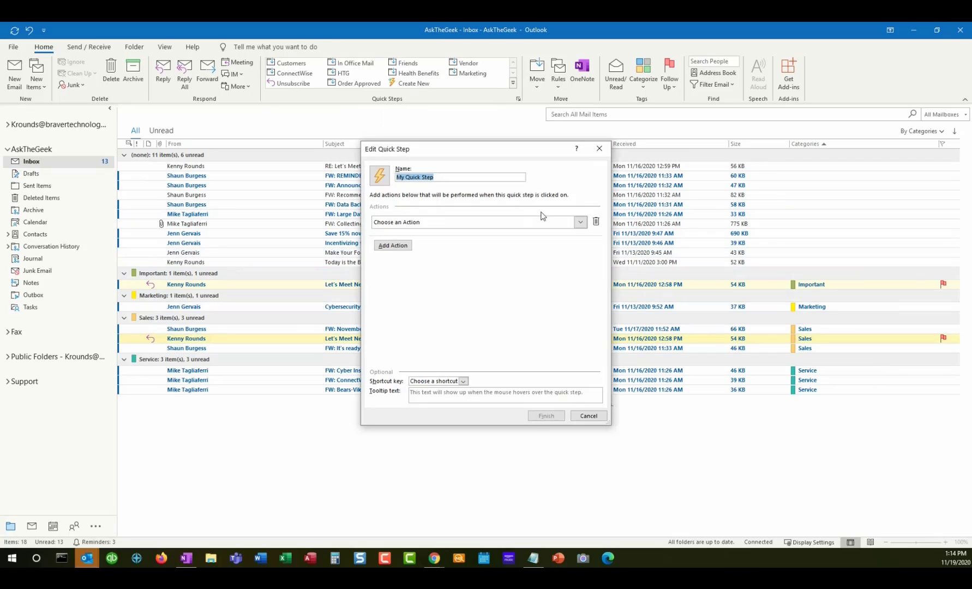
{"action": "left_click", "coordinate": [599, 148]}
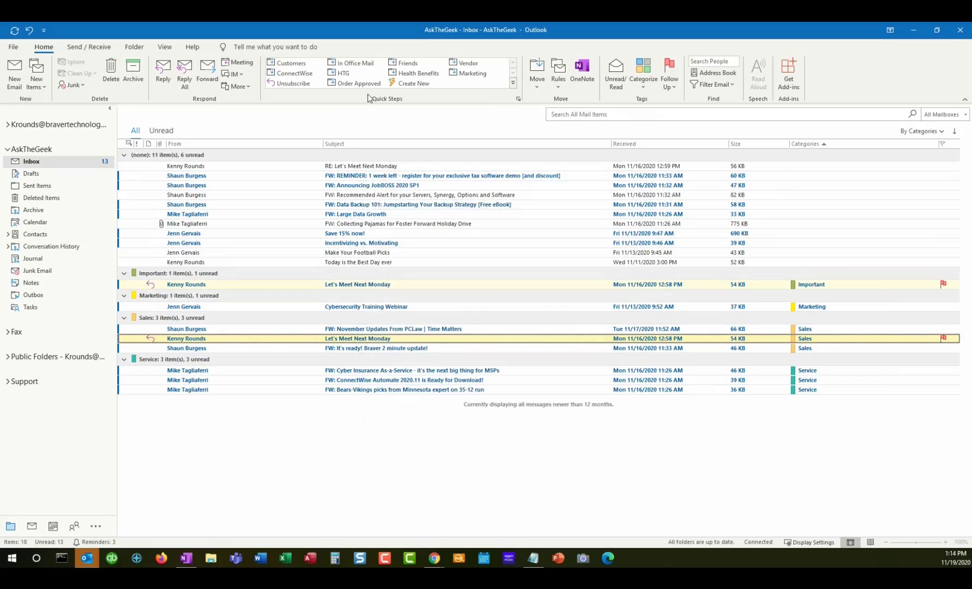
{"action": "left_click", "coordinate": [518, 98]}
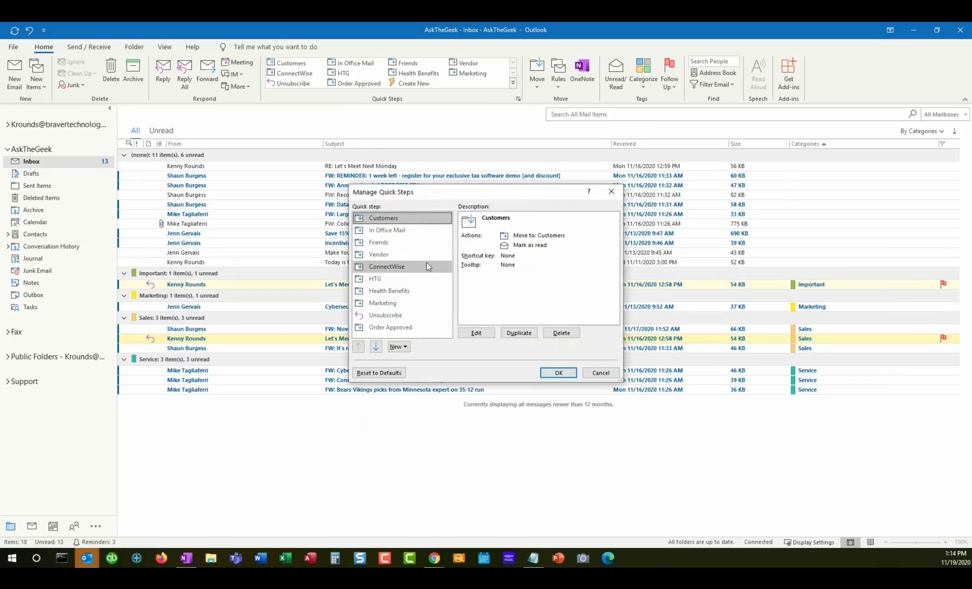
{"action": "left_click", "coordinate": [394, 315]}
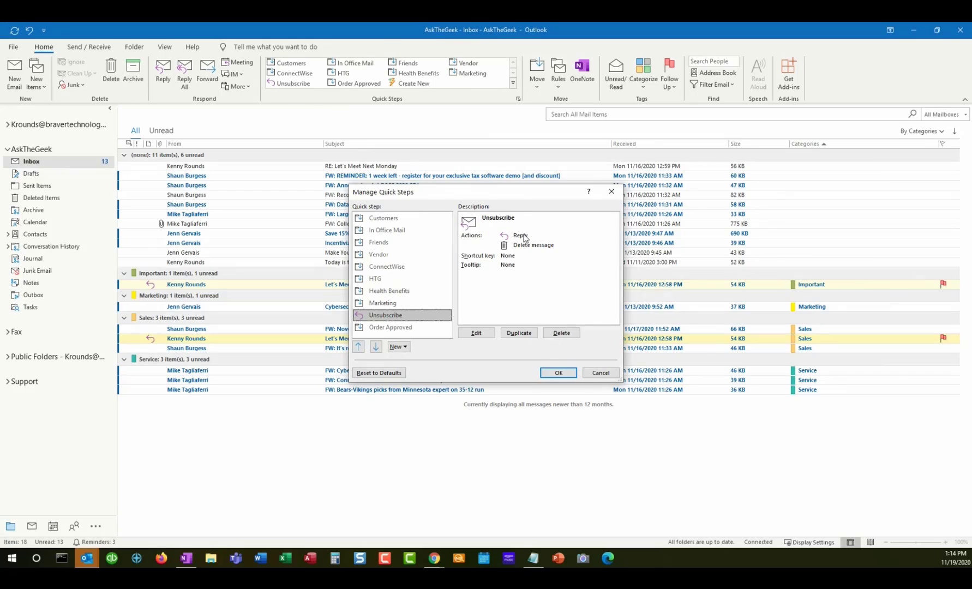
{"action": "left_click", "coordinate": [601, 372]}
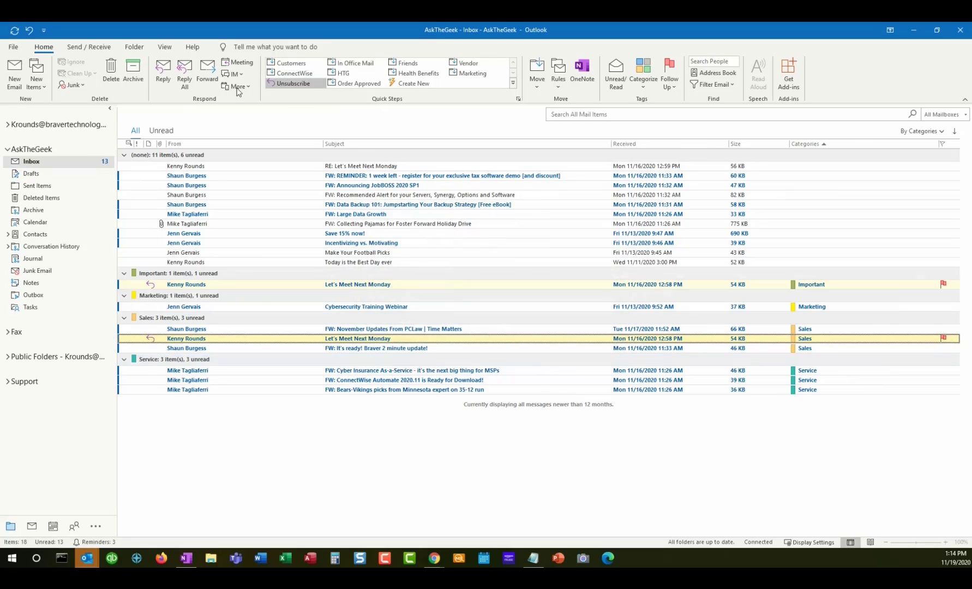
Run the Unsubscribe Quick Step on the "Make Your Football Picks" email and discard the generated reply without saving.
{"action": "left_click", "coordinate": [355, 253]}
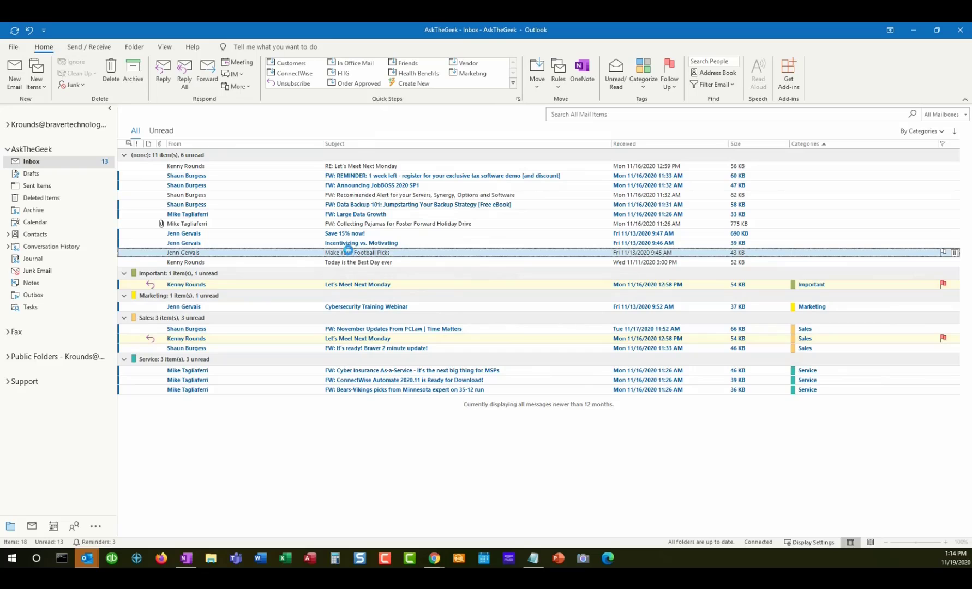
{"action": "double_click", "coordinate": [350, 253]}
{"action": "left_click", "coordinate": [234, 87]}
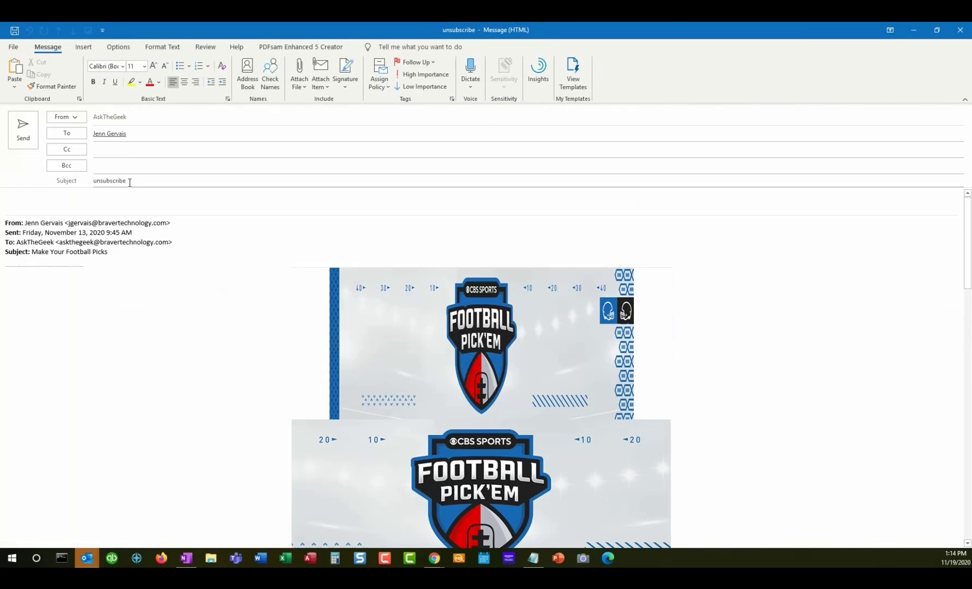
{"action": "left_click", "coordinate": [959, 31]}
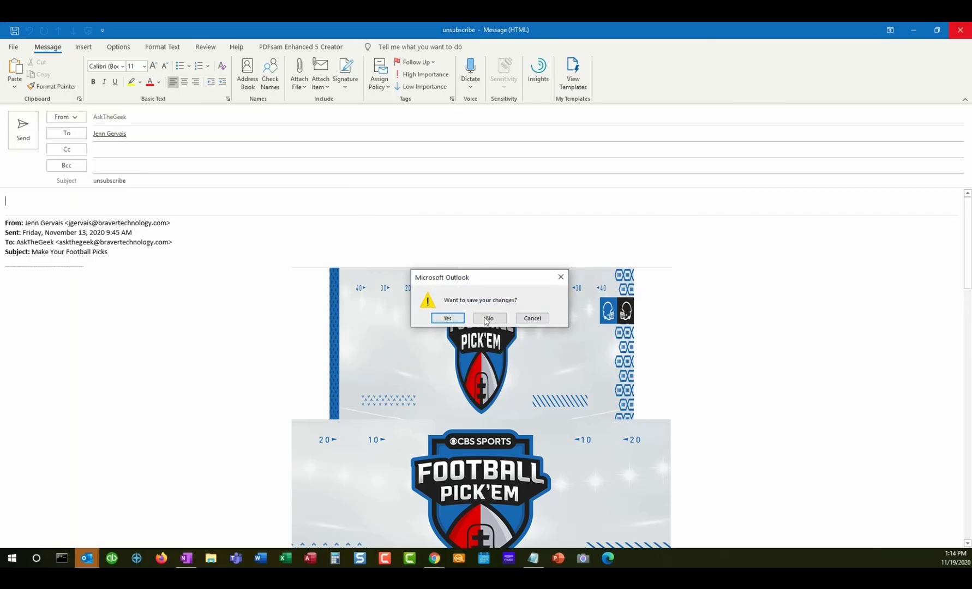
{"action": "left_click", "coordinate": [487, 318]}
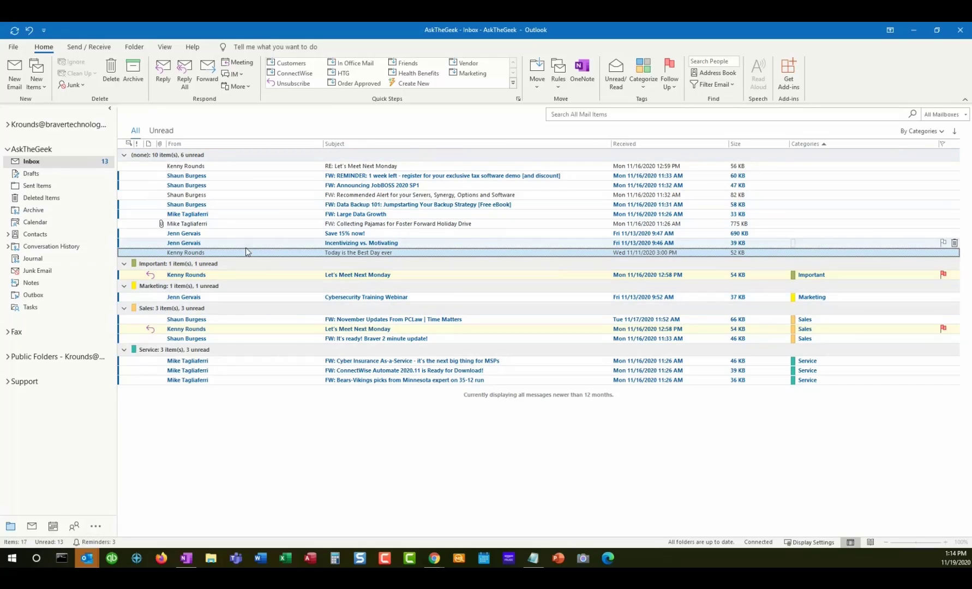
Apply the In Office Mail Quick Step to the "Incentivizing vs. Motivating" email.
{"action": "left_click", "coordinate": [395, 244]}
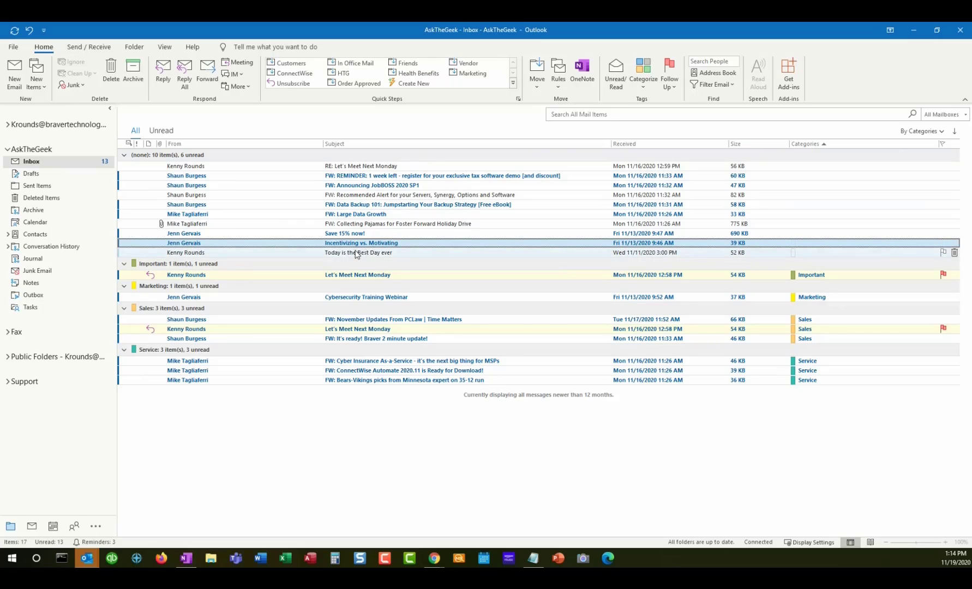
{"action": "left_click", "coordinate": [360, 64]}
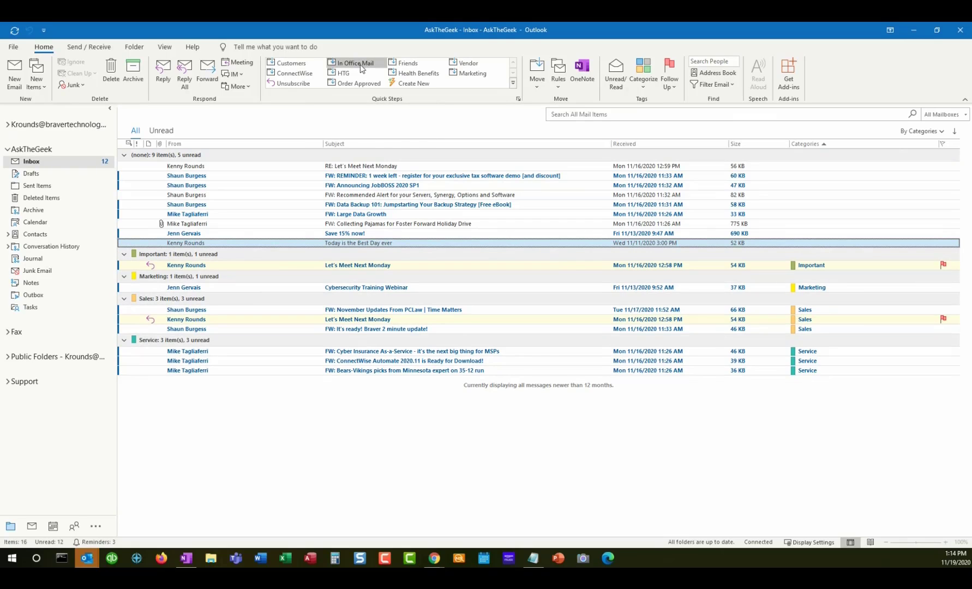
Start a Quick Step named "New QS", browse the available actions, and close it without creating it.
{"action": "left_click", "coordinate": [422, 85]}
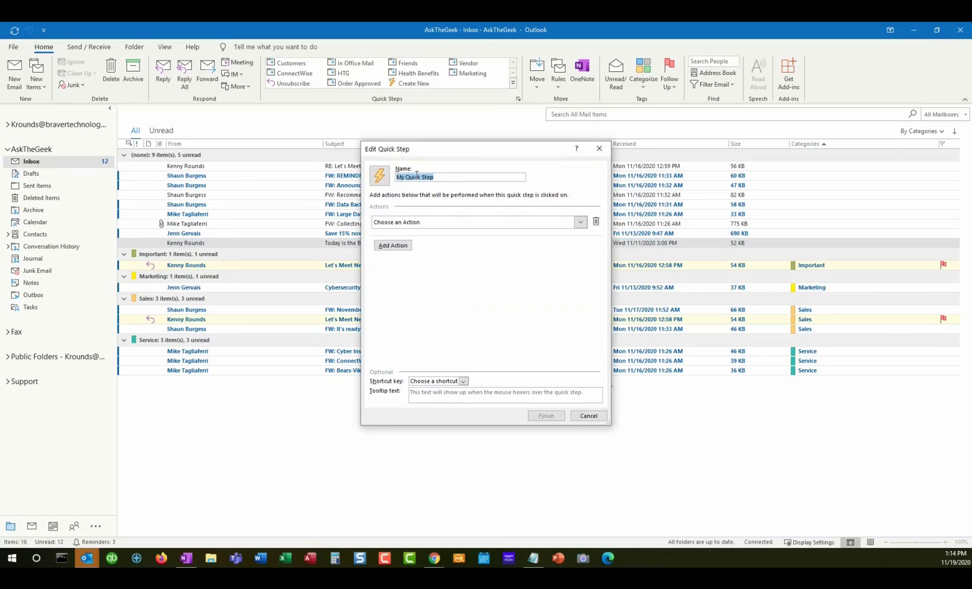
{"action": "type", "text": "New QS"}
{"action": "left_click", "coordinate": [581, 223]}
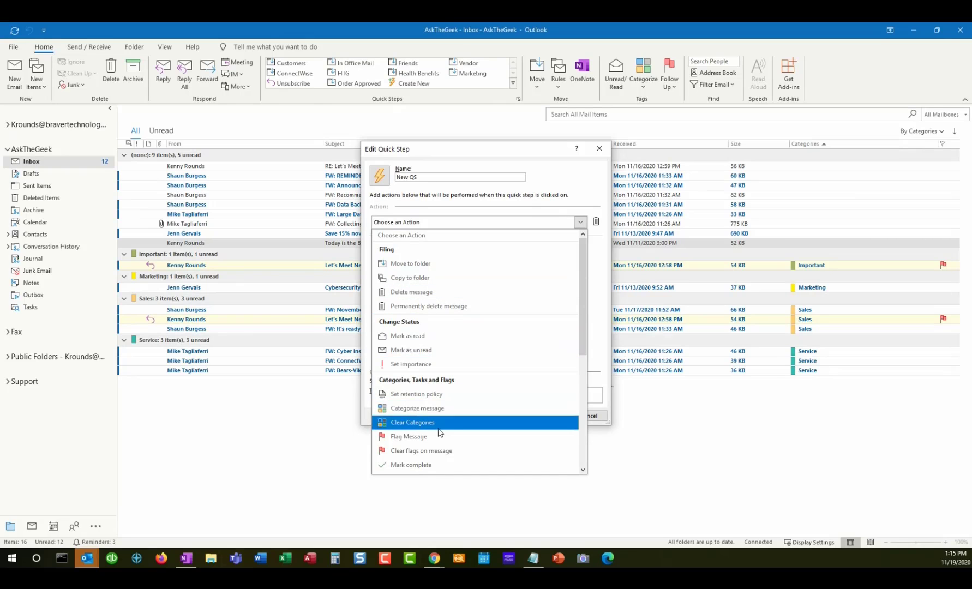
{"action": "left_click", "coordinate": [594, 311]}
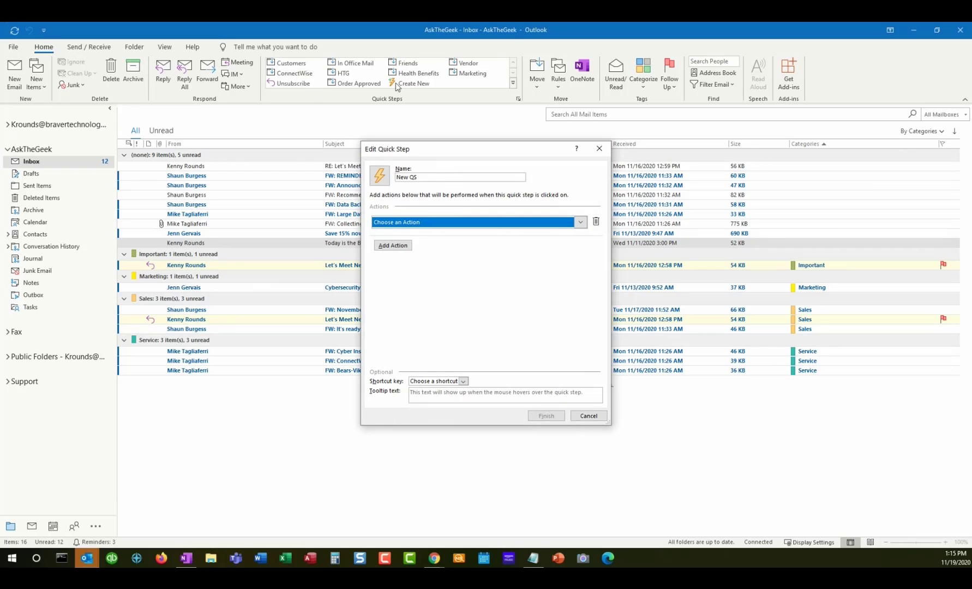
{"action": "left_click", "coordinate": [598, 148]}
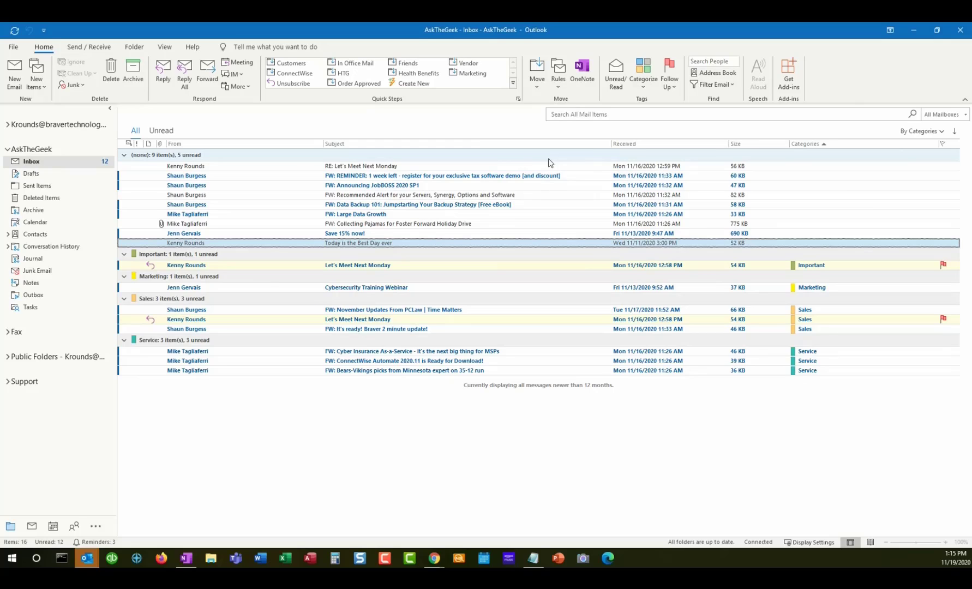
Open the email rules list and review the rule for messages containing 'unsubscribe', 'opt-out' or 'mailing list'.
{"action": "left_click", "coordinate": [419, 196]}
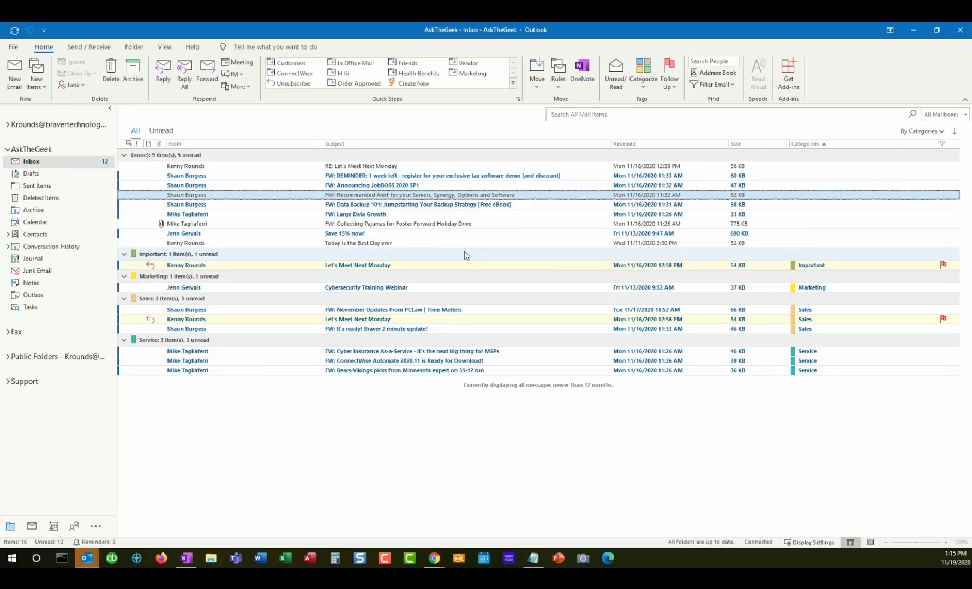
{"action": "left_click", "coordinate": [562, 92]}
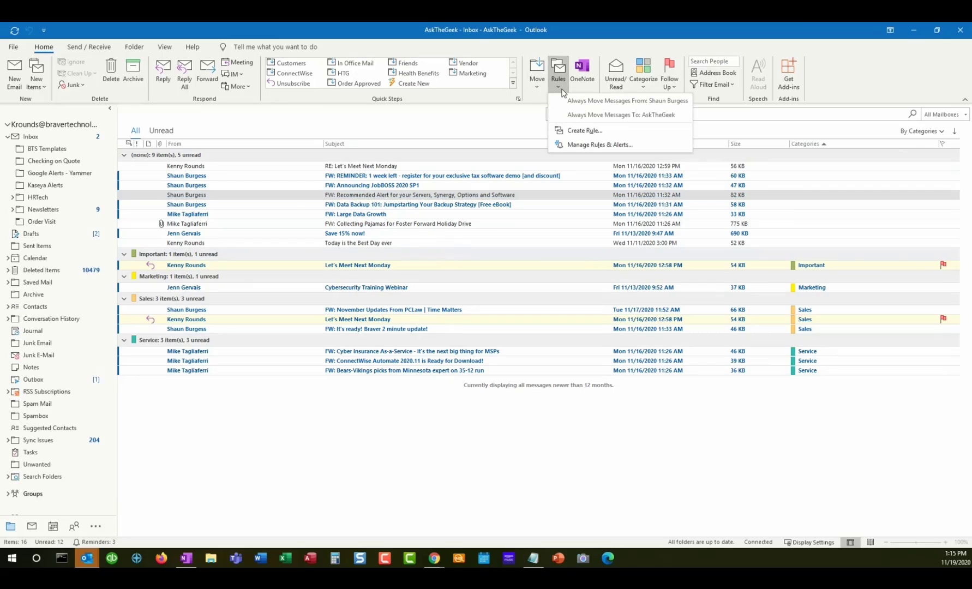
{"action": "left_click", "coordinate": [619, 145]}
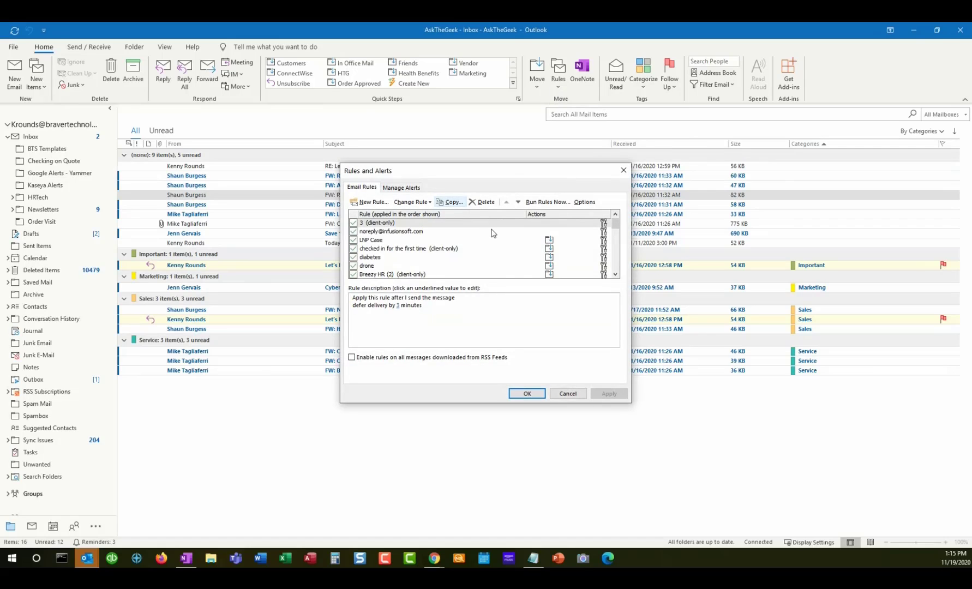
{"action": "scroll", "coordinate": [493, 233], "scroll_direction": "down", "scroll_amount": 3}
{"action": "scroll", "coordinate": [493, 233], "scroll_direction": "down", "scroll_amount": 1}
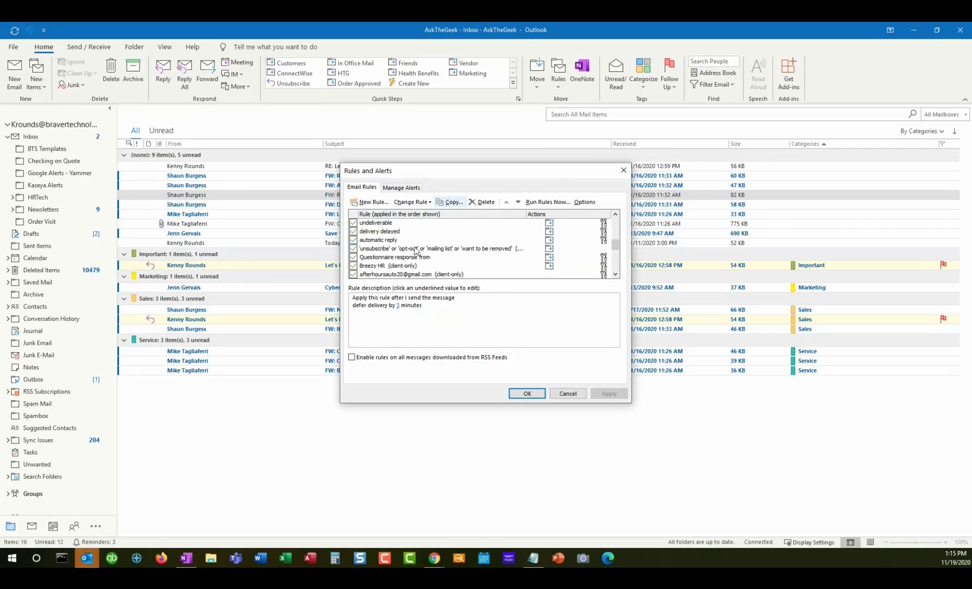
{"action": "left_click", "coordinate": [416, 250]}
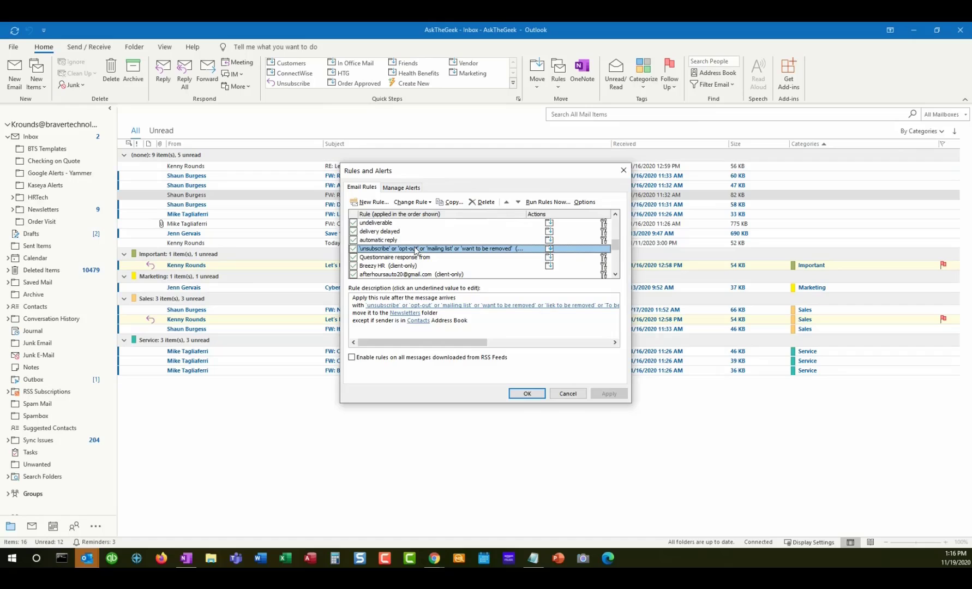
Review the unsubscribe rule's search phrases without changing them, close the rules, and collapse the primary mailbox's folder list.
{"action": "left_click", "coordinate": [474, 305]}
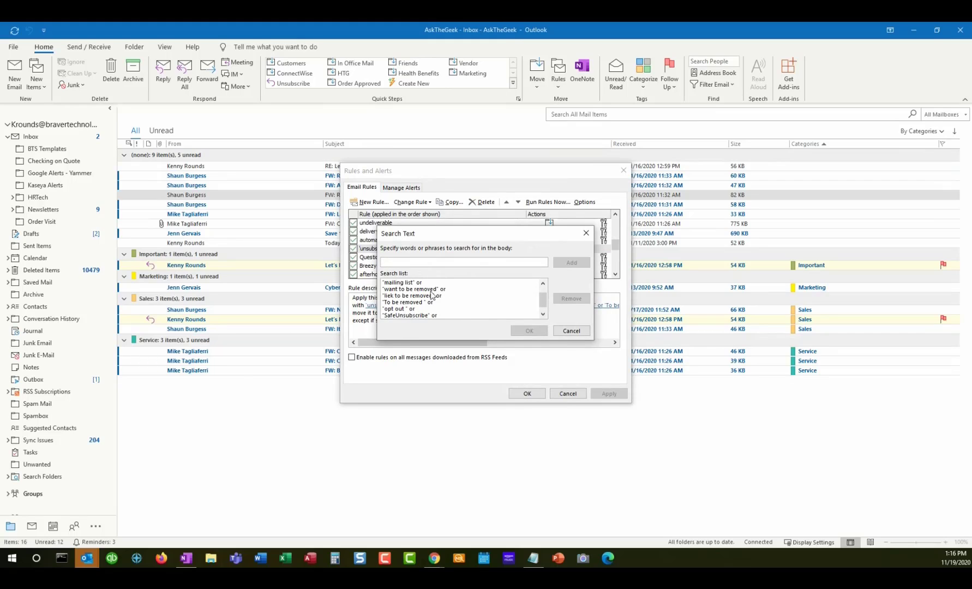
{"action": "left_click", "coordinate": [571, 331]}
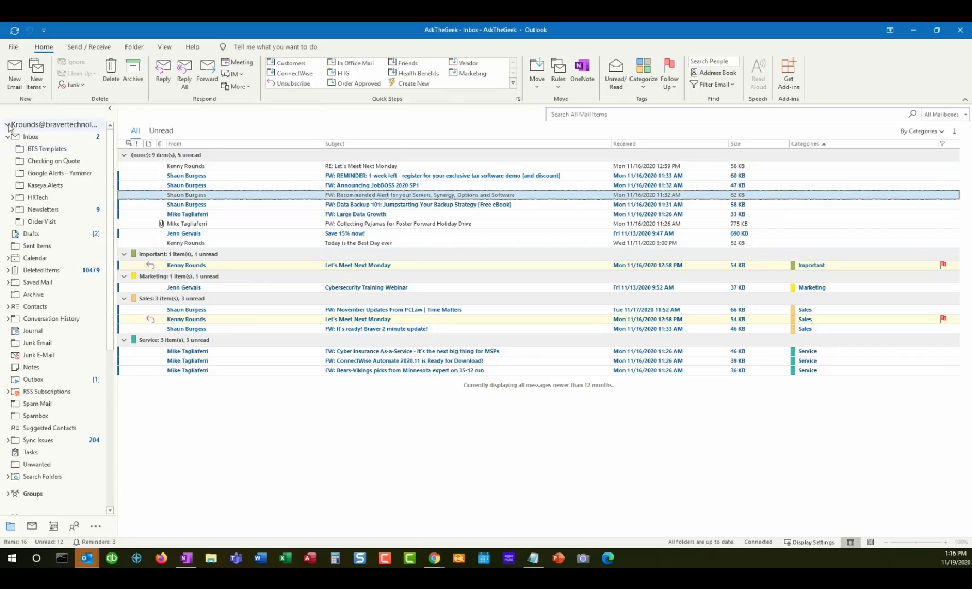
{"action": "left_click", "coordinate": [8, 125]}
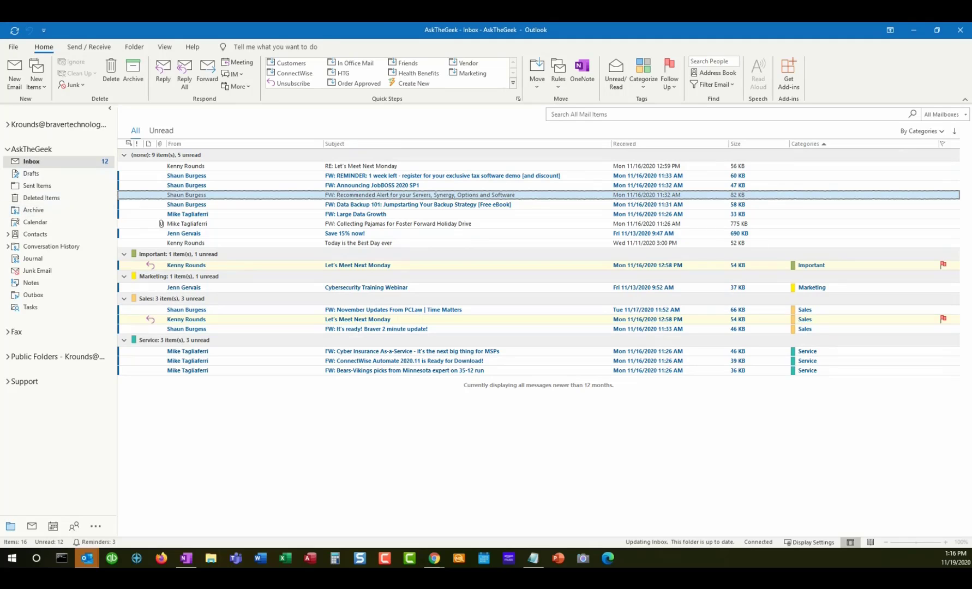
{"action": "left_click", "coordinate": [186, 558]}
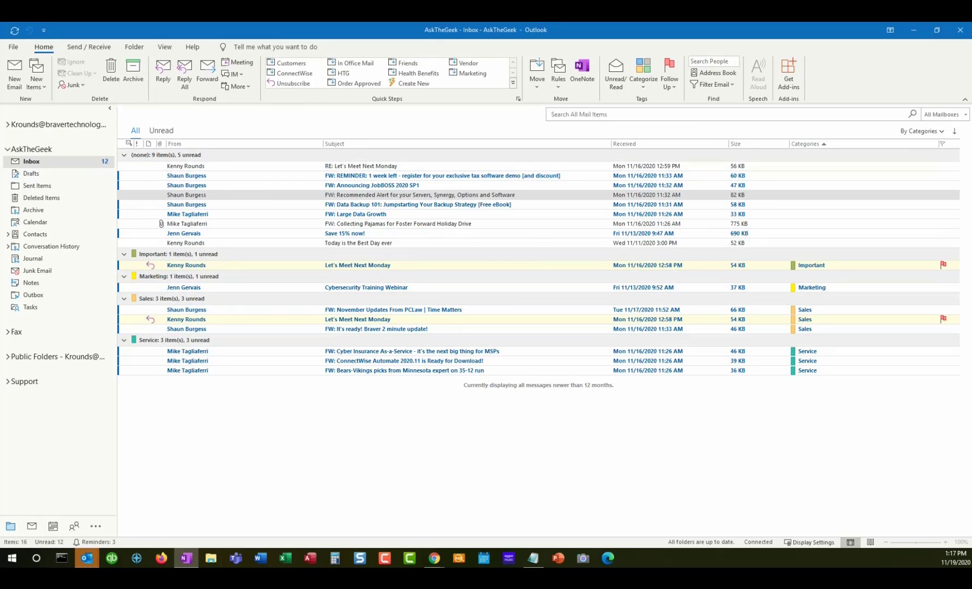
{"action": "left_click", "coordinate": [434, 557]}
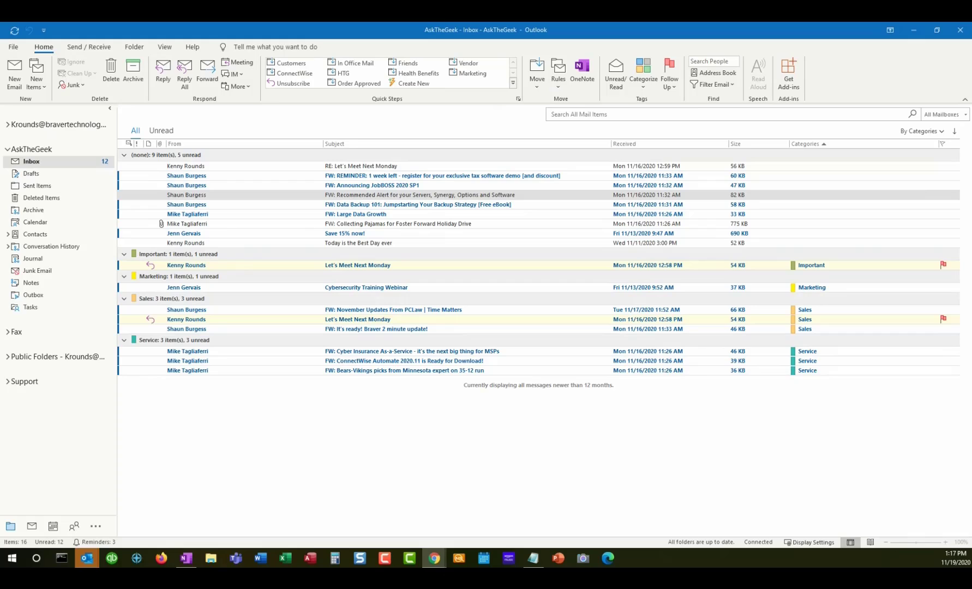
Expand the primary mailbox to view its folders, including Newsletters, and collapse it again.
{"action": "left_click", "coordinate": [7, 125]}
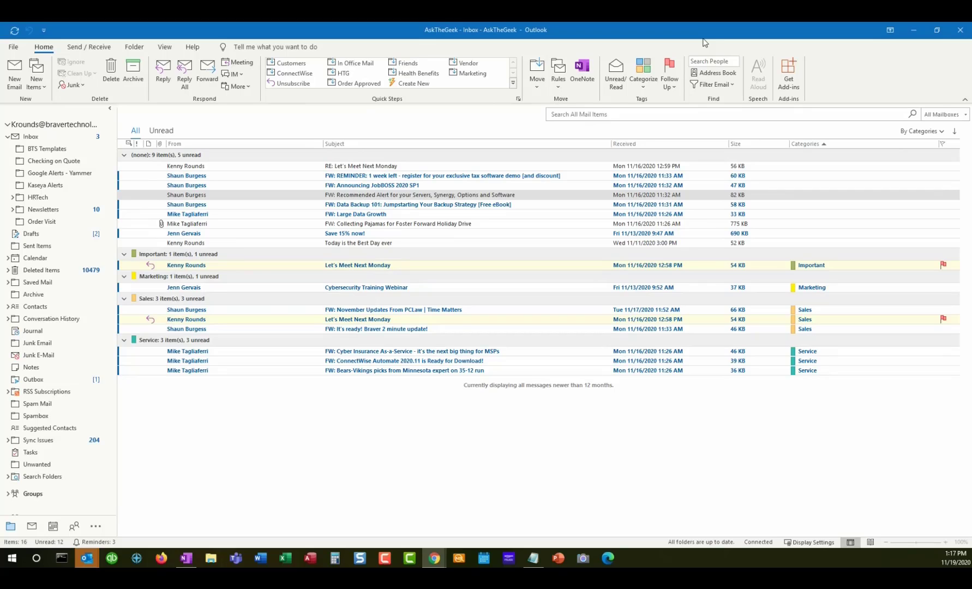
{"action": "left_click", "coordinate": [670, 23]}
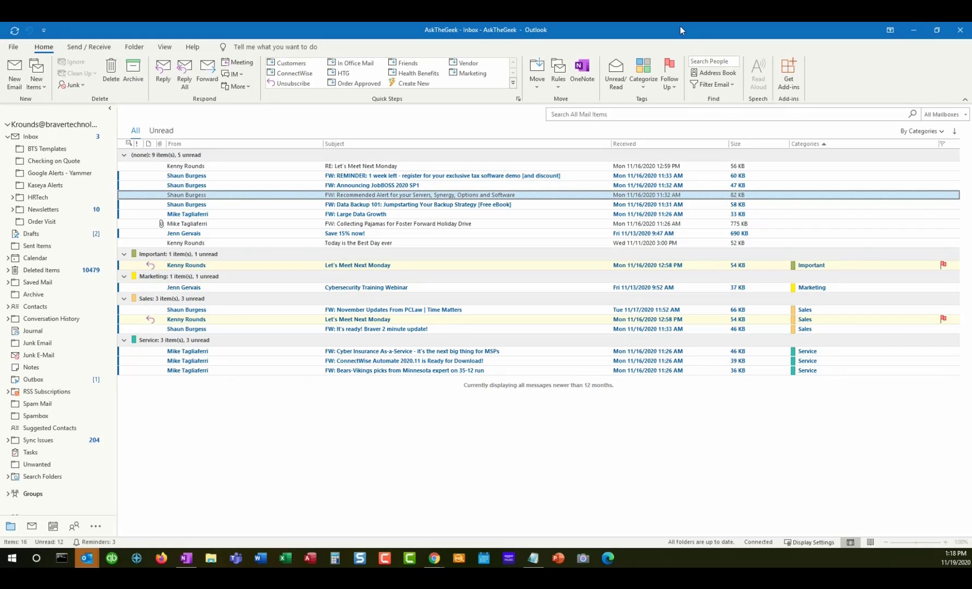
{"action": "left_click", "coordinate": [8, 125]}
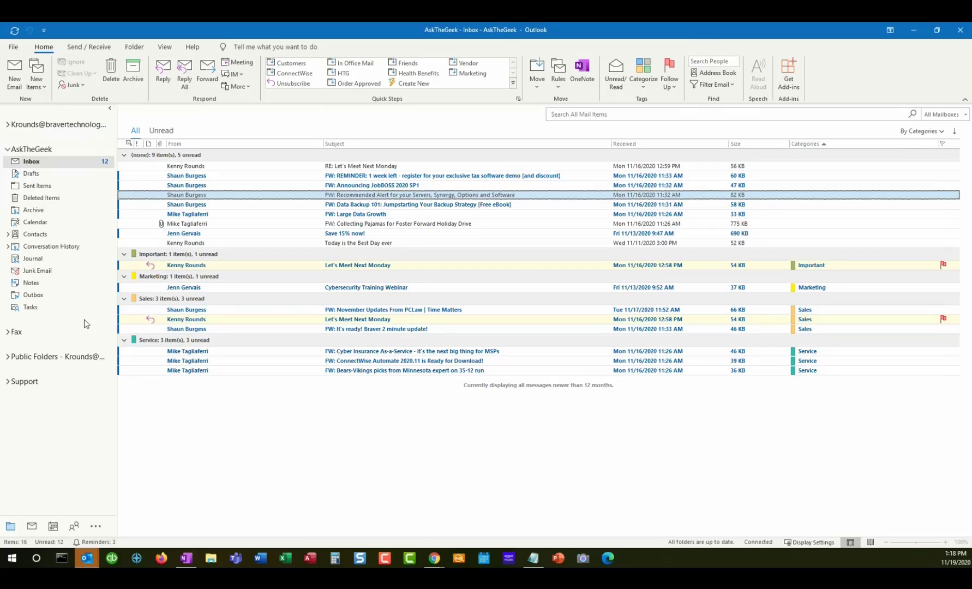